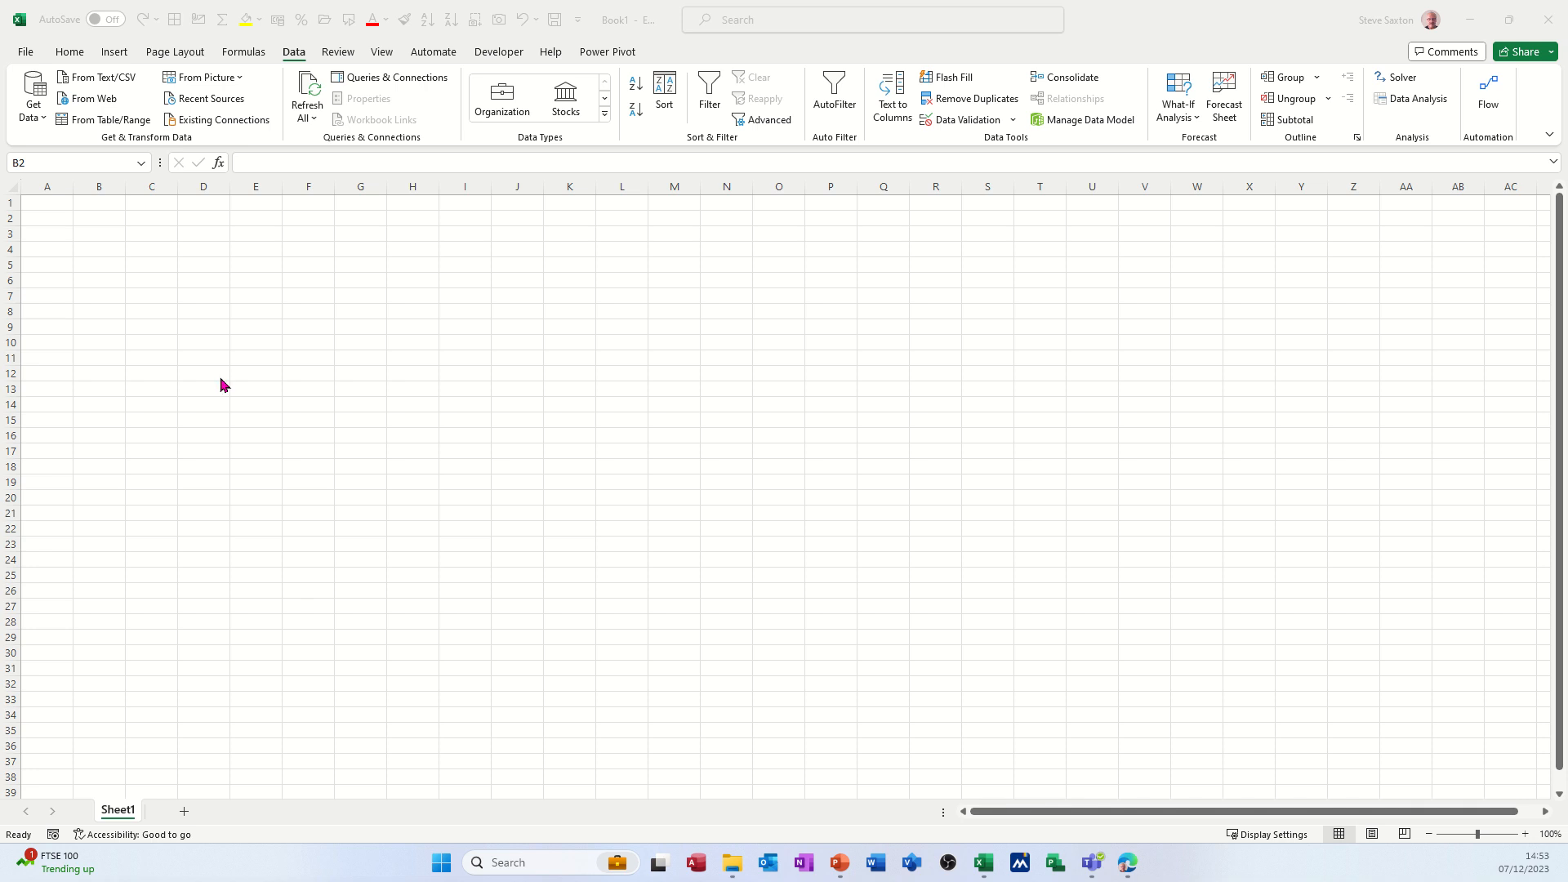
Import the ResellerSales table from the Sales Details workbook and open it for transformation in Power Query Editor.
left_click(37, 114)
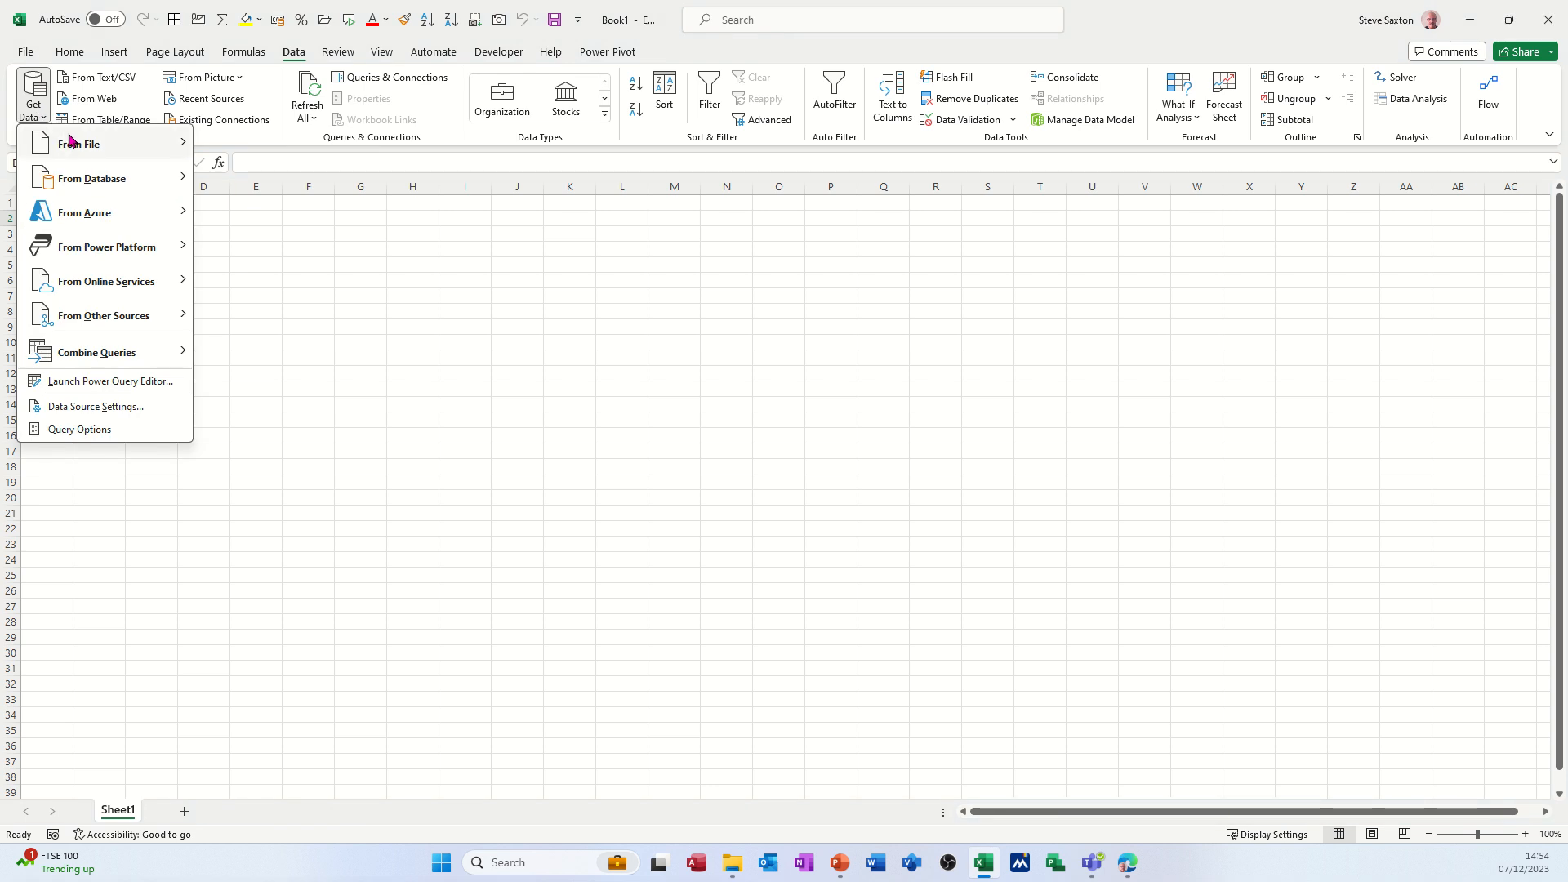
mouse_move(75, 145)
left_click(252, 144)
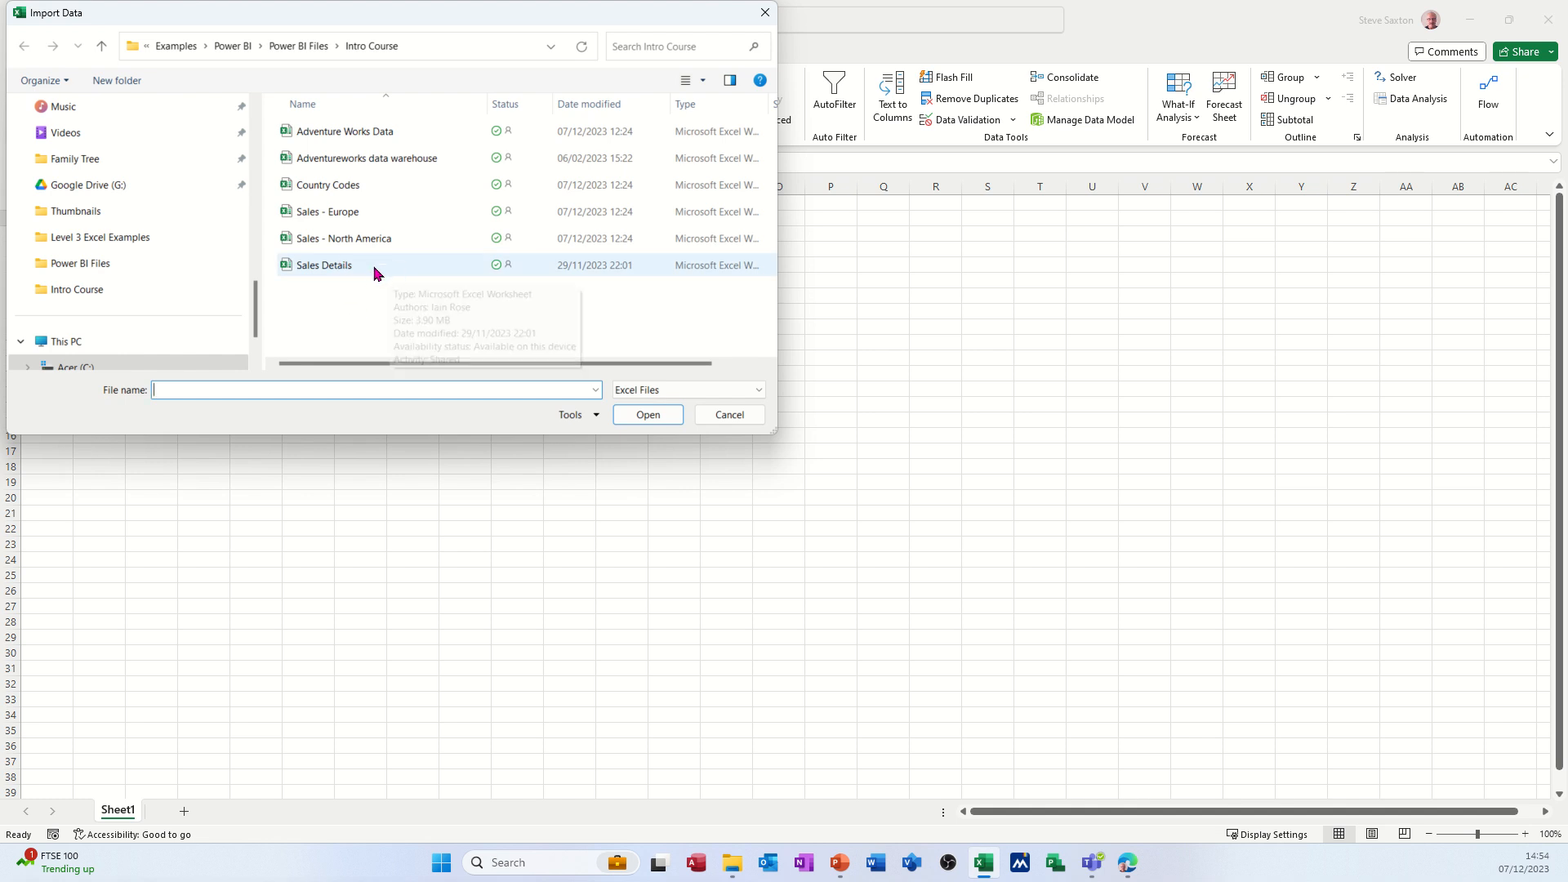
double_click(339, 265)
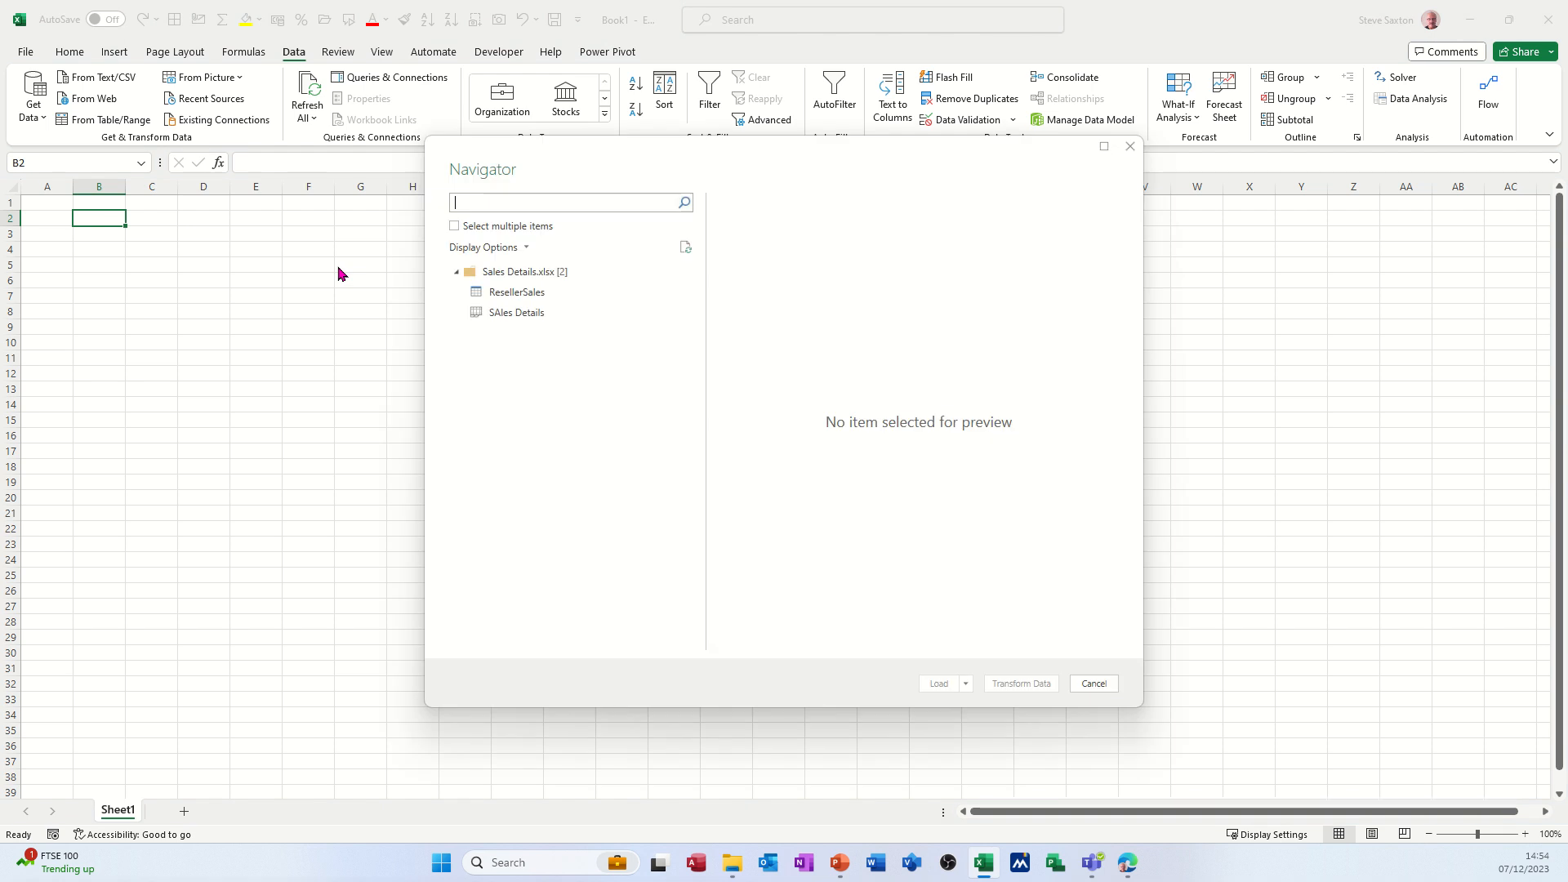
left_click(496, 294)
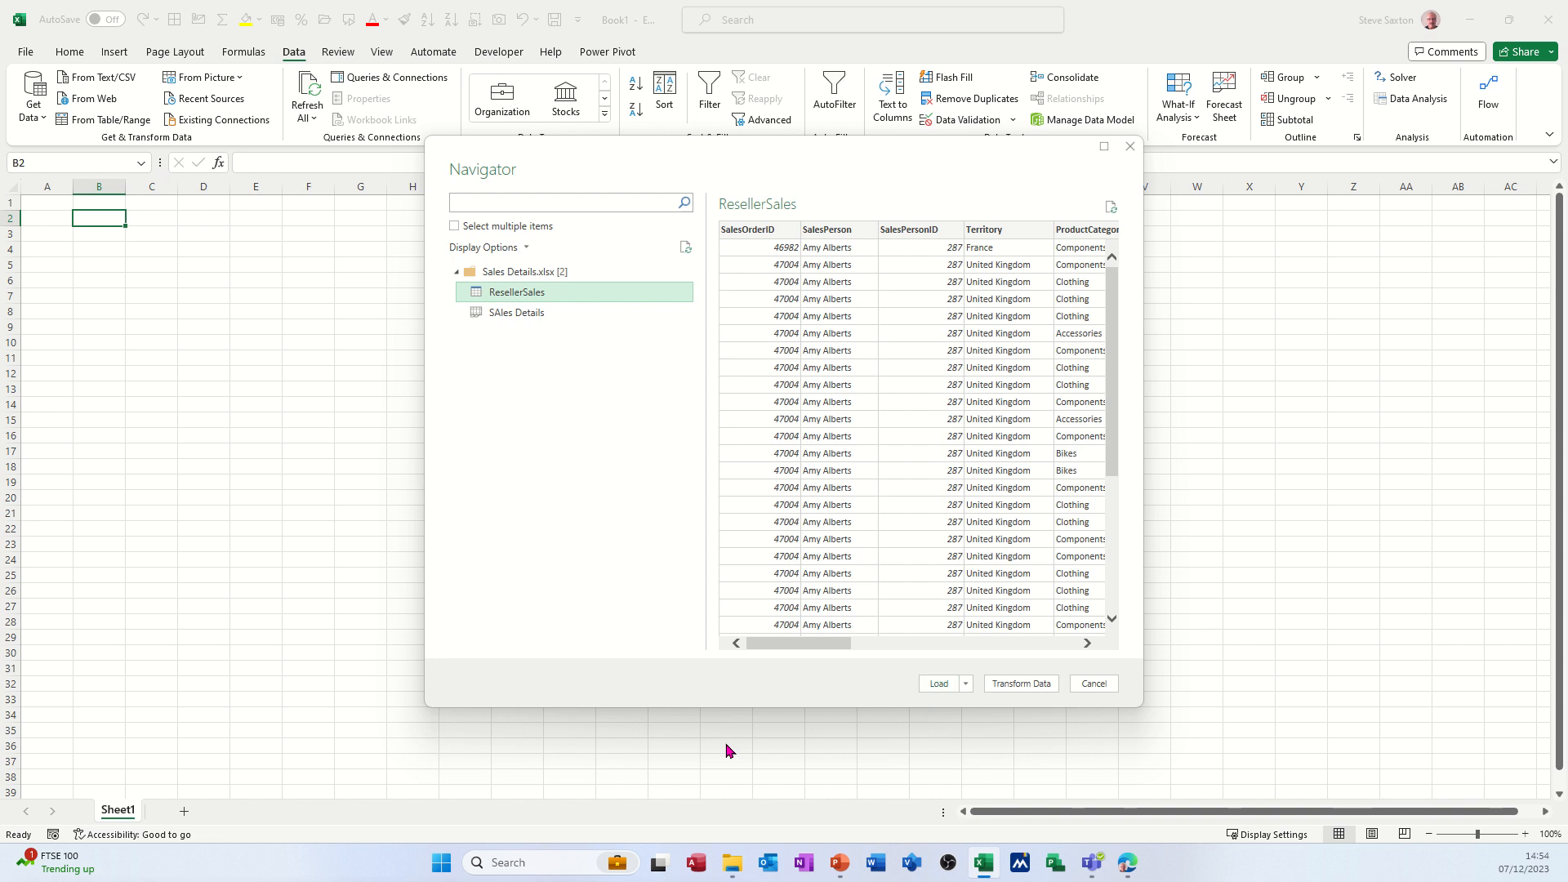
left_click(1021, 684)
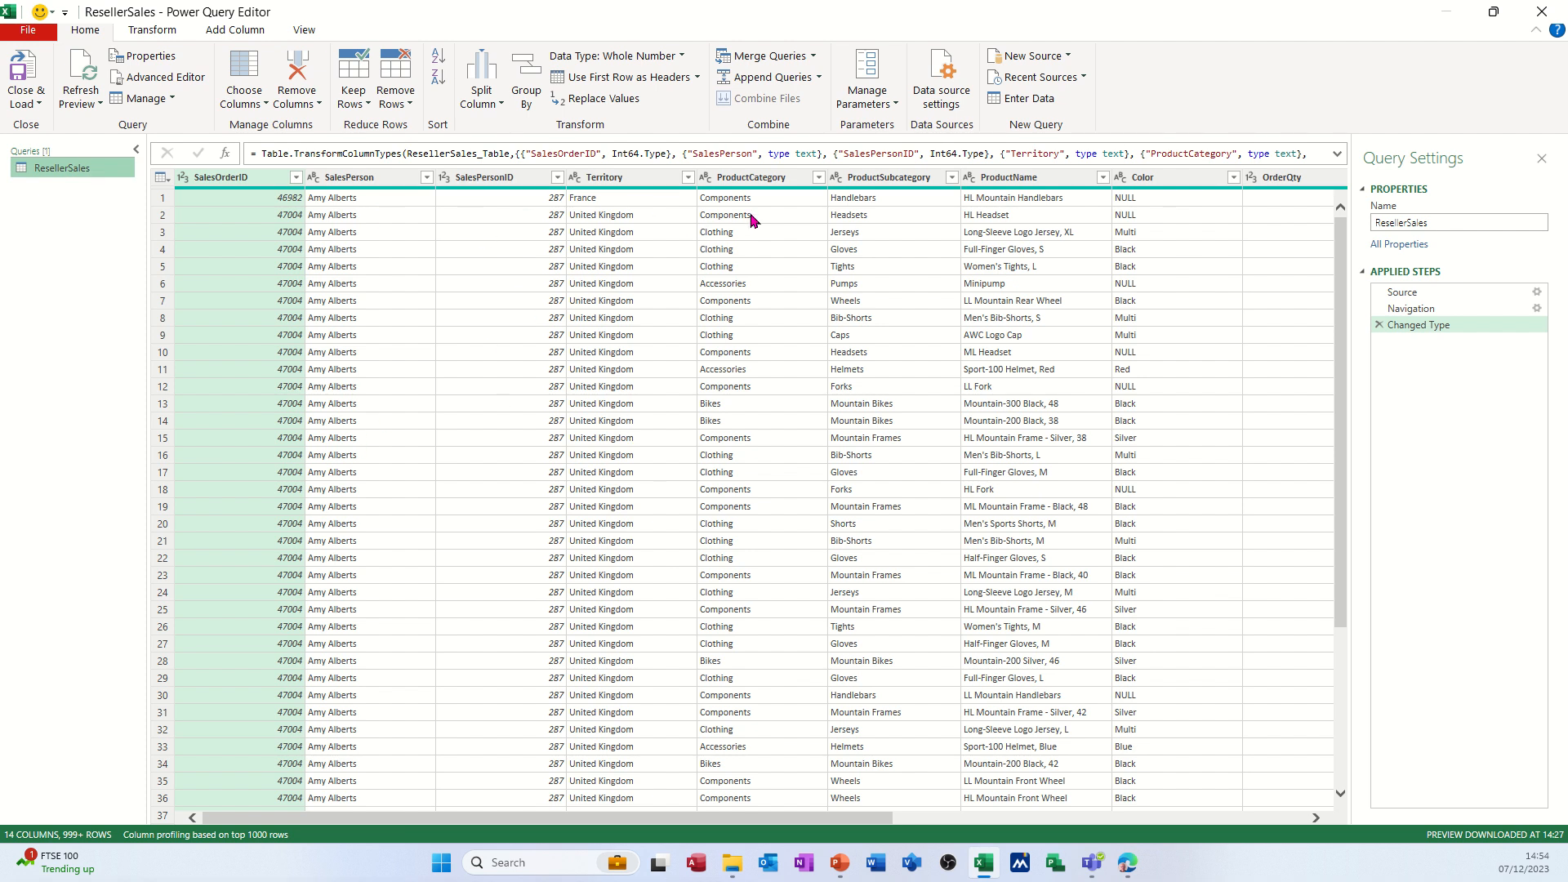
Replace the value NULL with NA in the Color column of the ResellerSales query.
left_click(1145, 178)
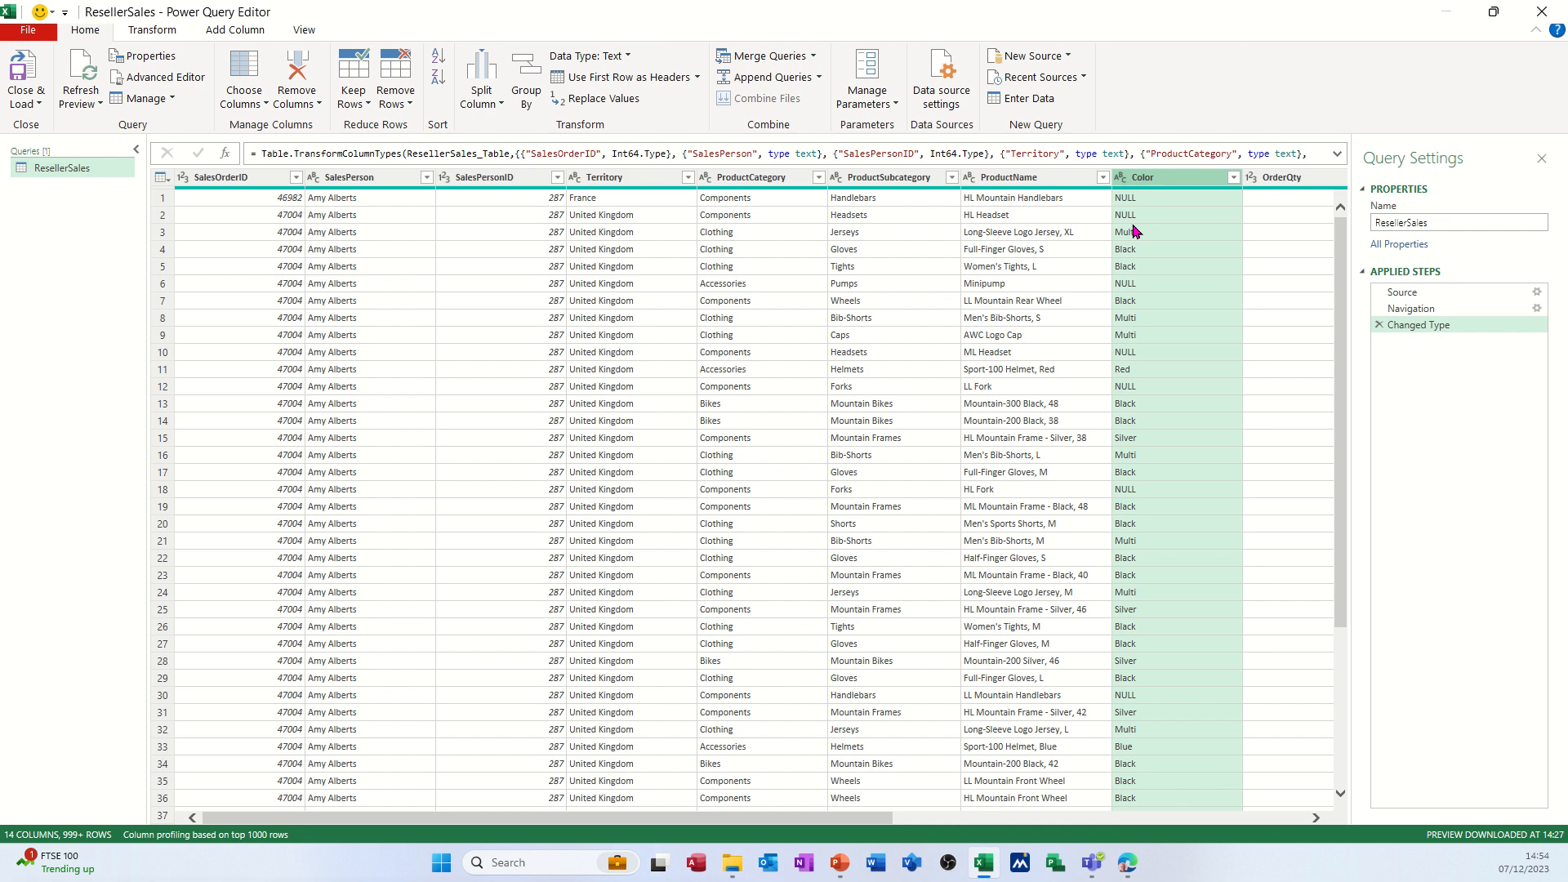
left_click(159, 31)
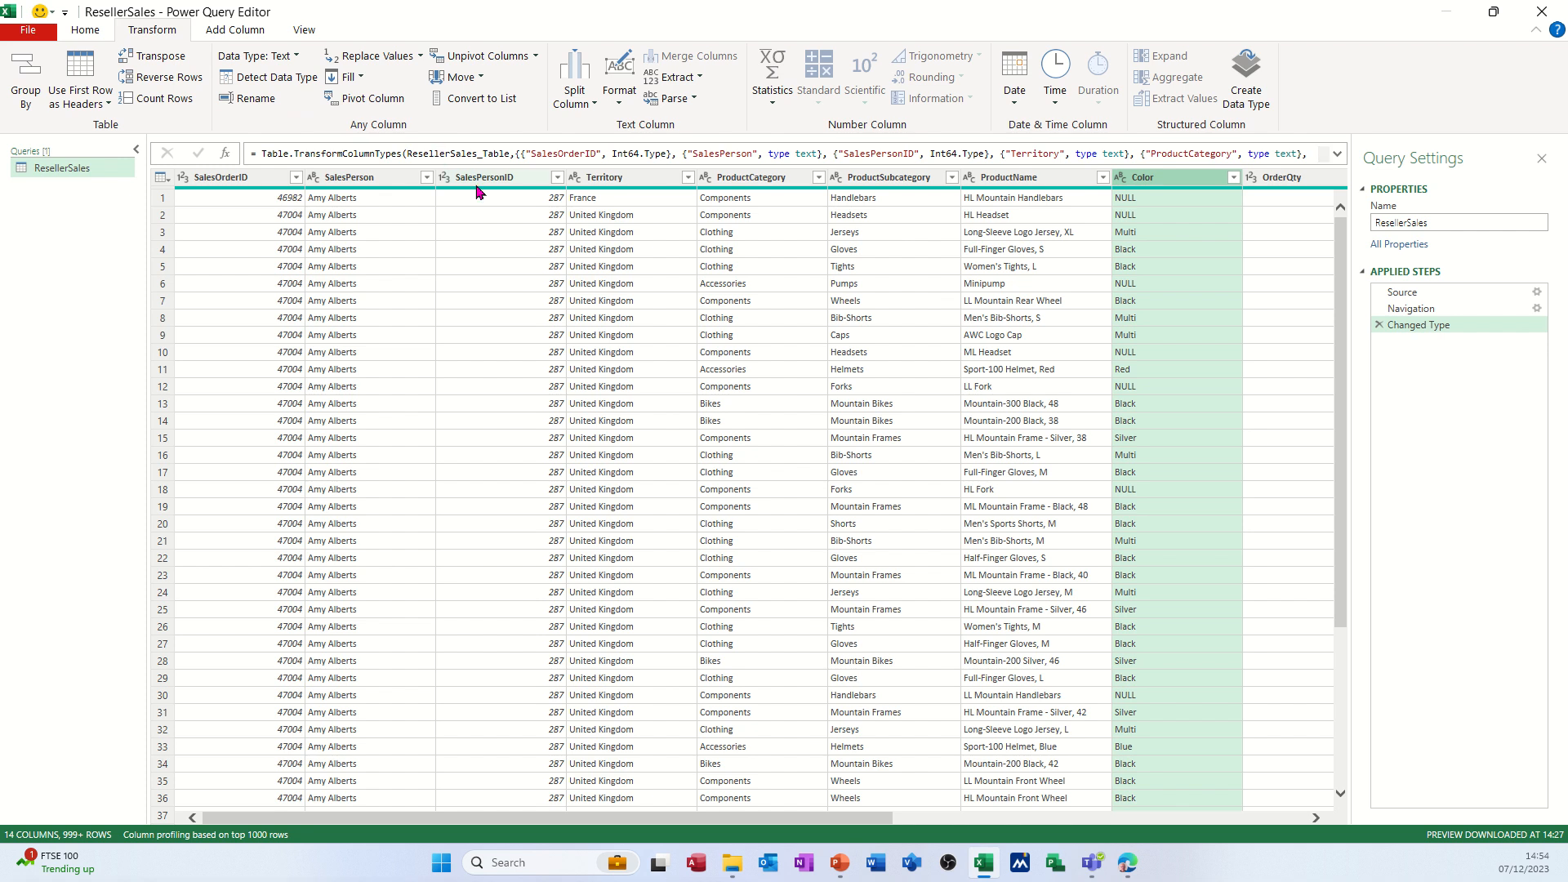
left_click(381, 58)
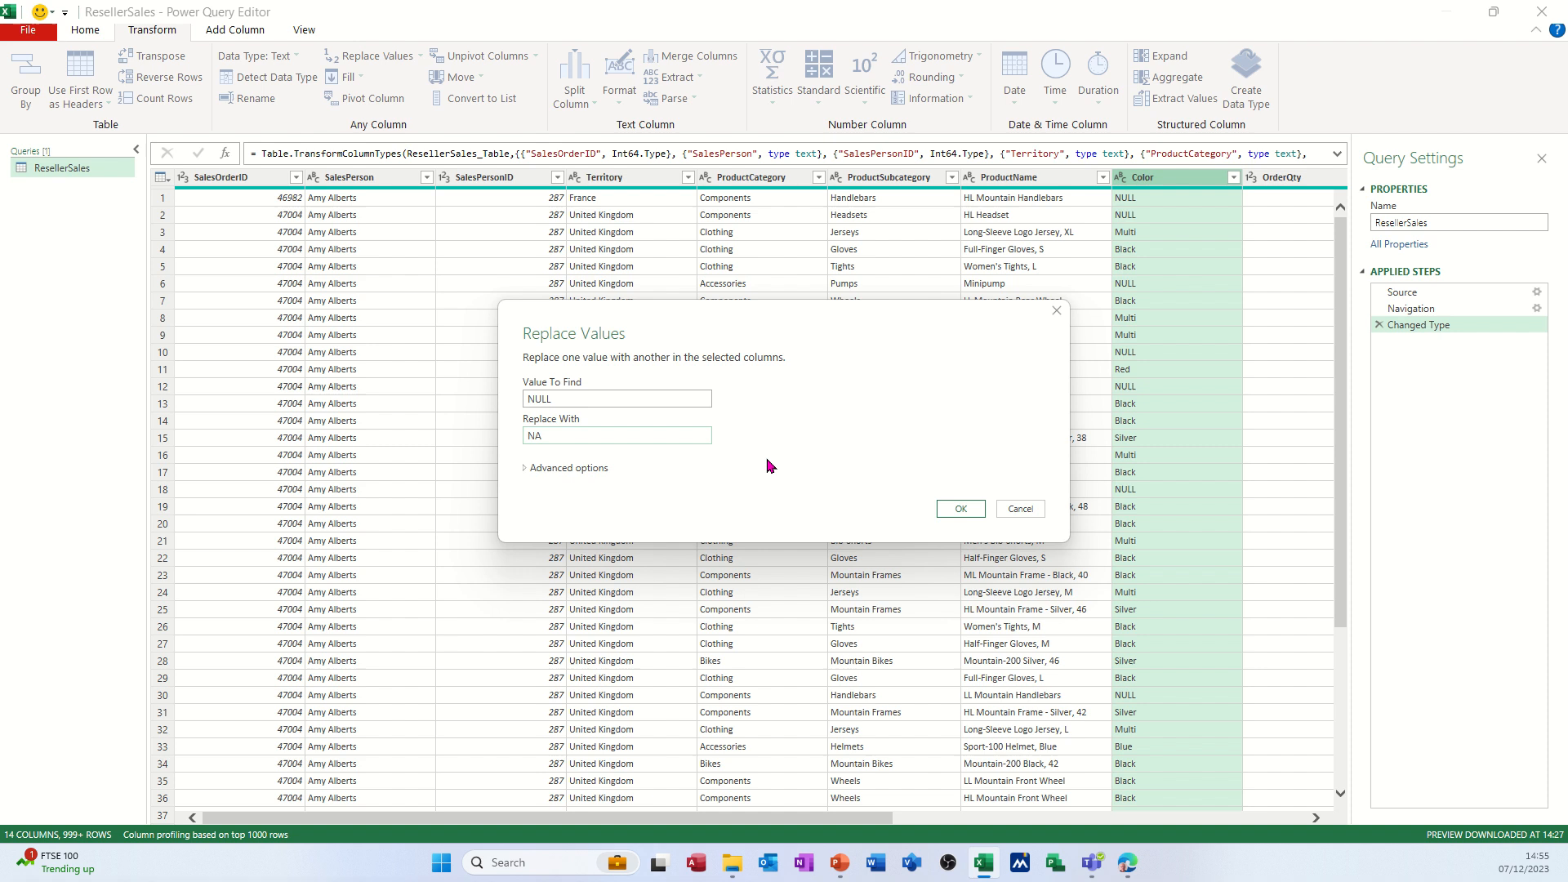
left_click(959, 508)
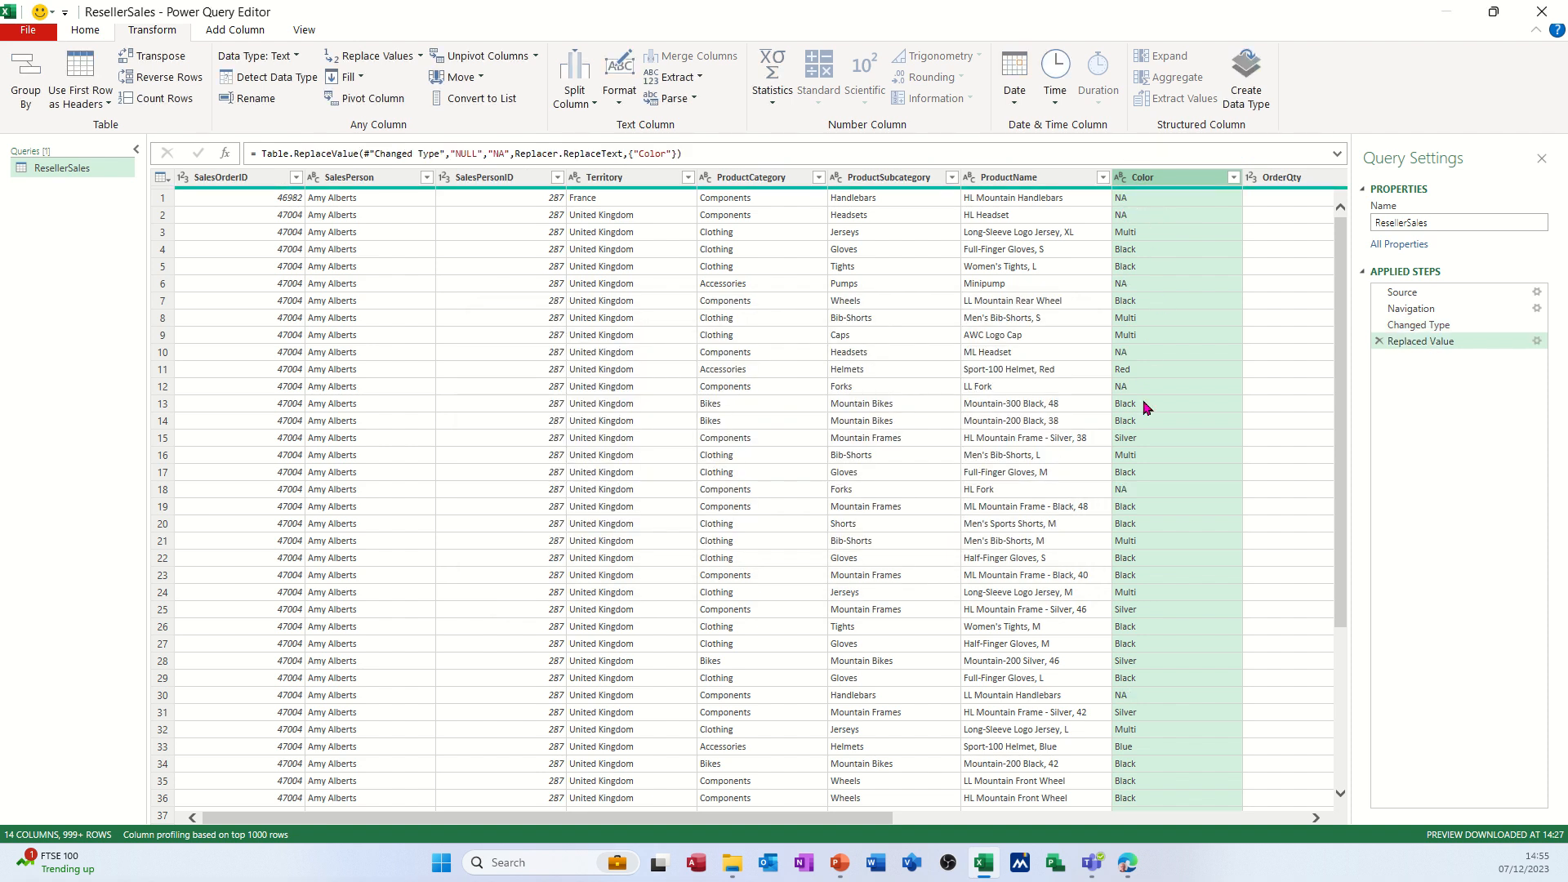
Change the data type of the OrderDate column to Date.
left_click_drag(854, 819, 870, 821)
scroll(870, 819, "right", 6)
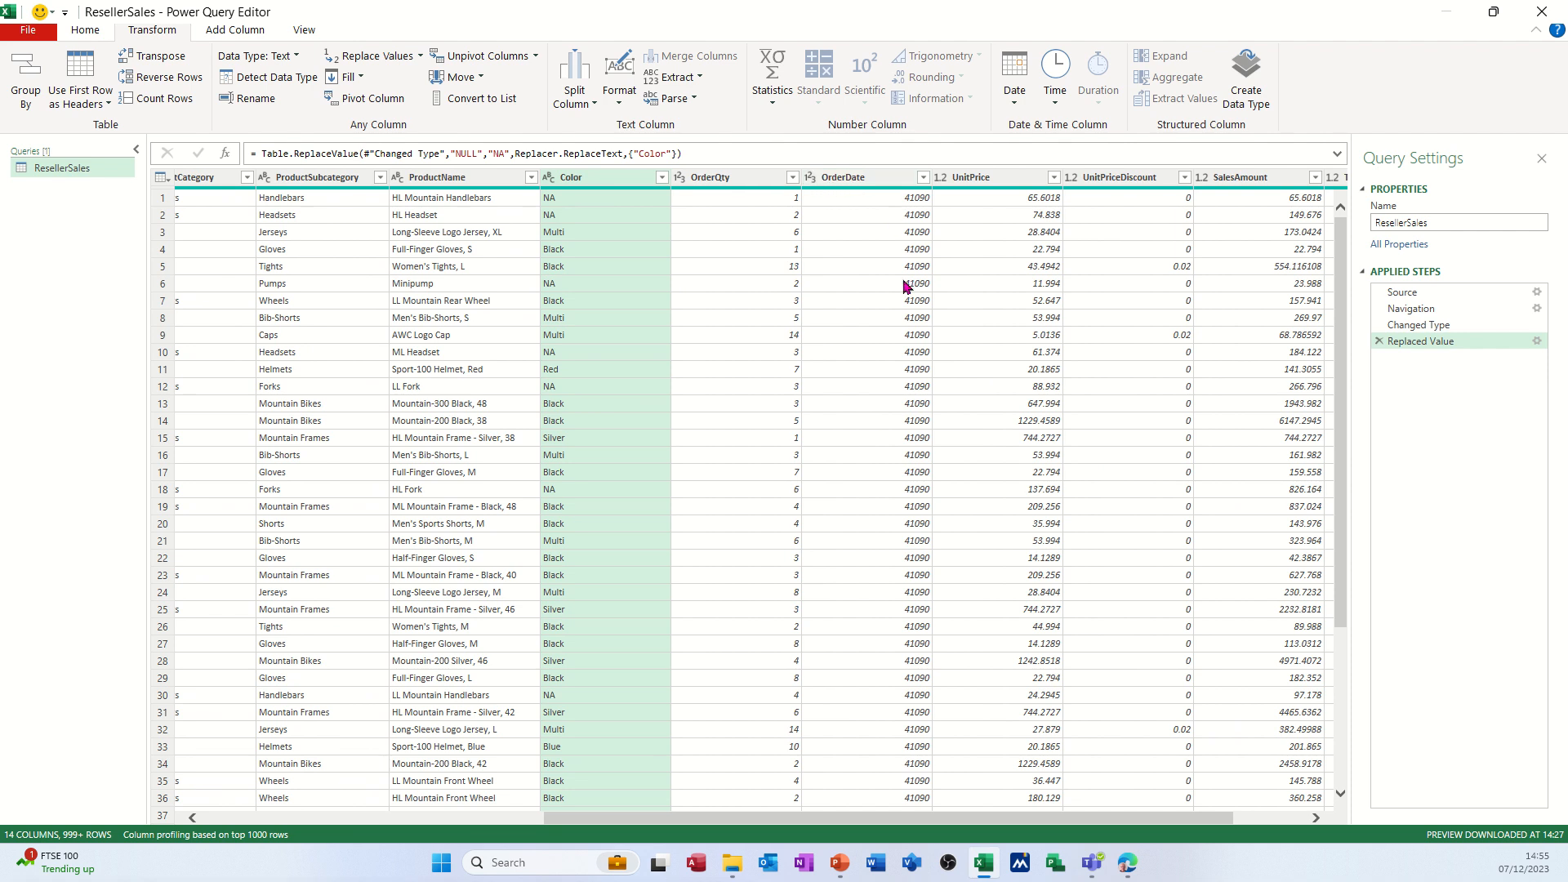
left_click(810, 178)
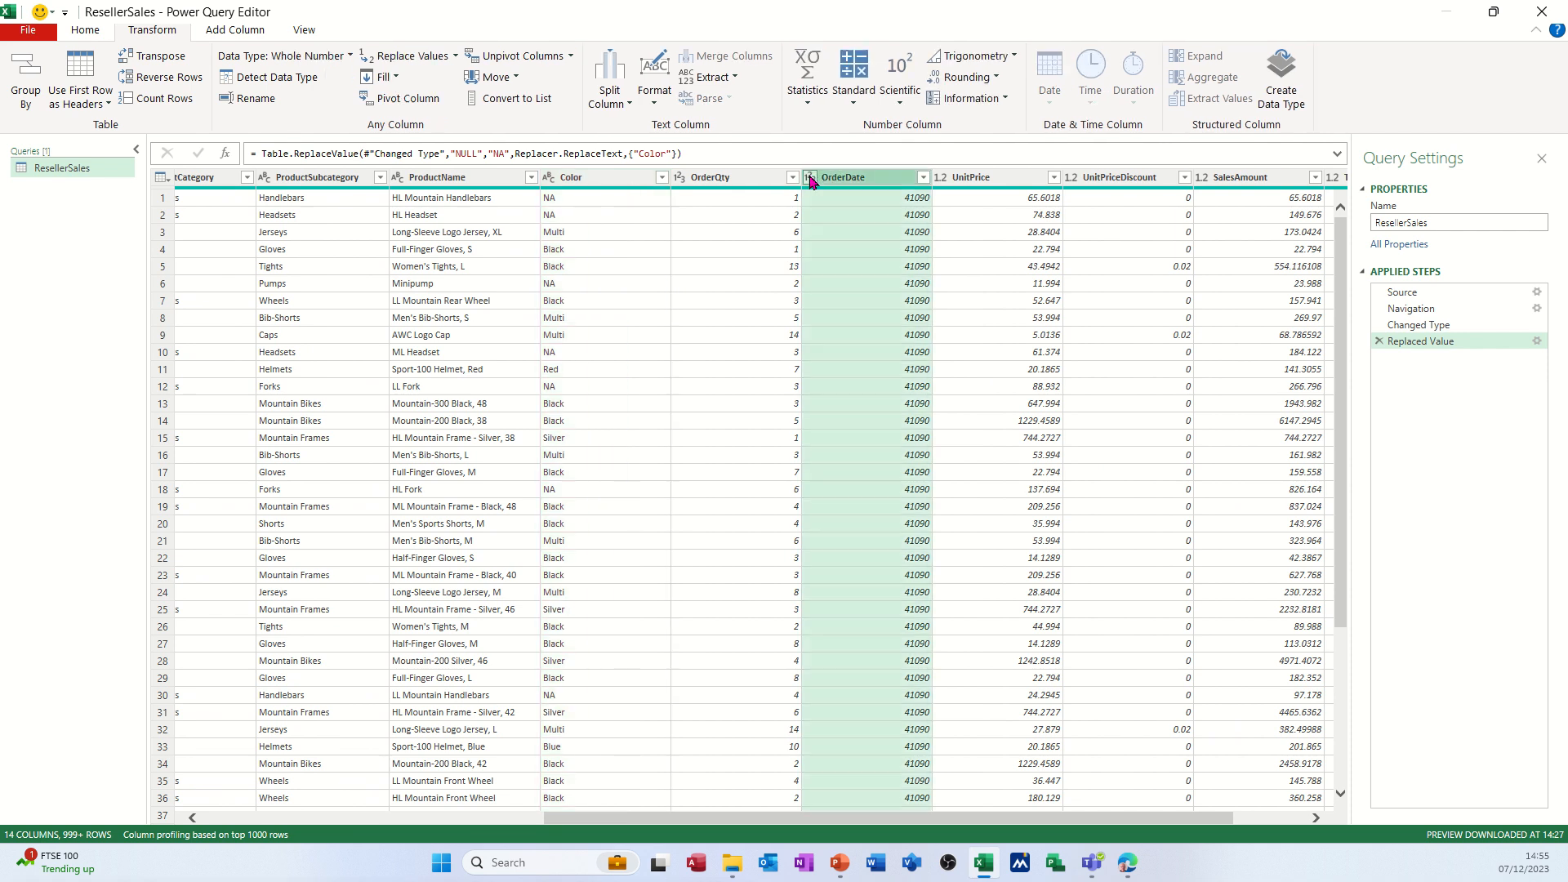
left_click(1050, 320)
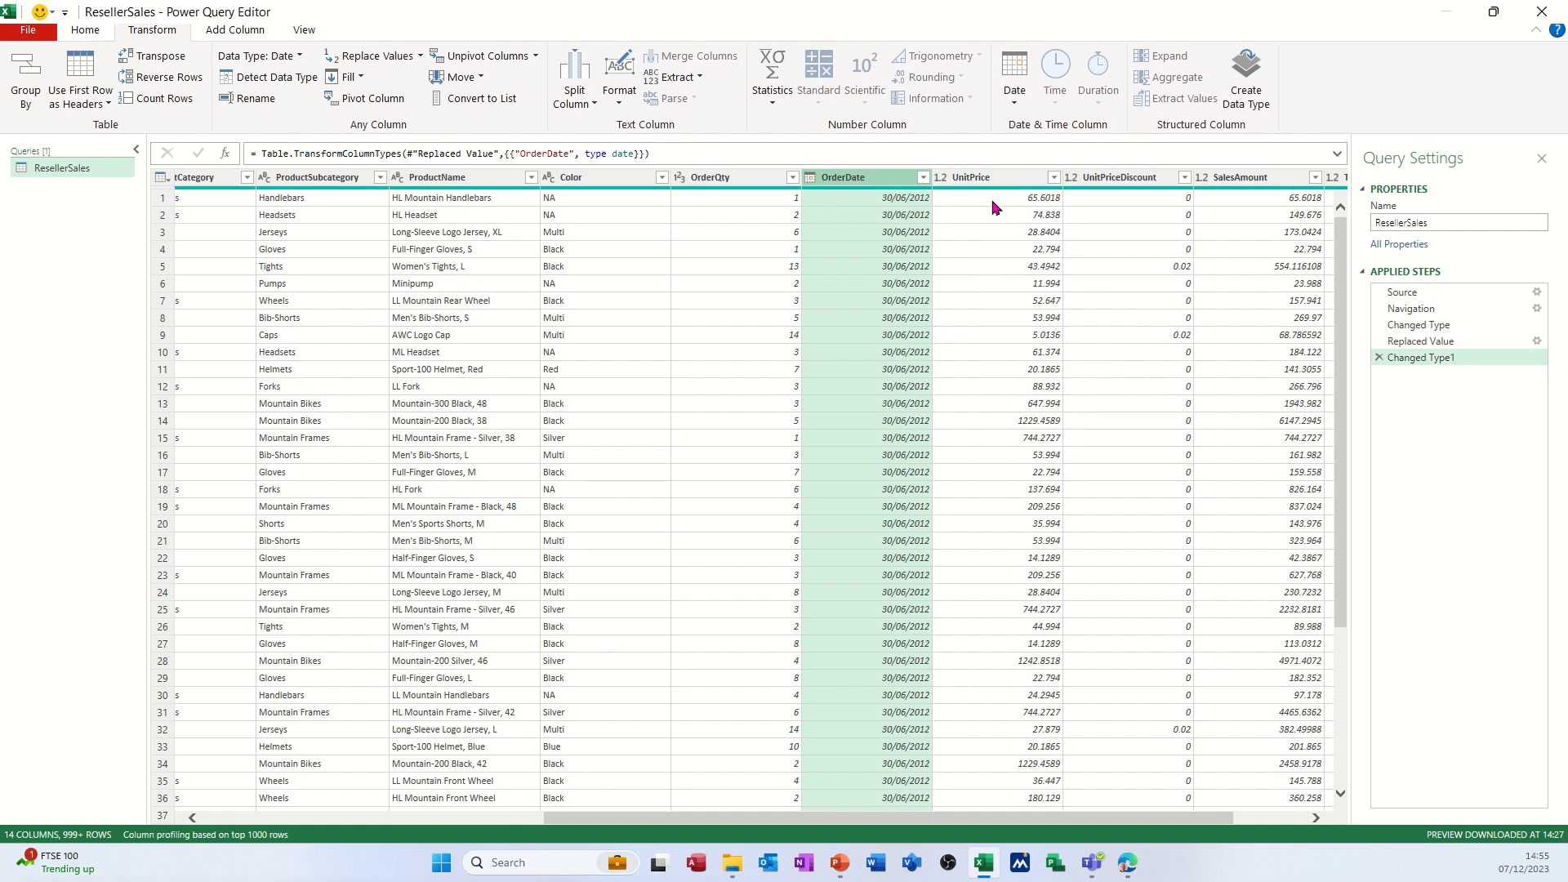
Set the UnitPrice column's data type to Currency and the UnitPriceDiscount column's to Percentage.
left_click(942, 178)
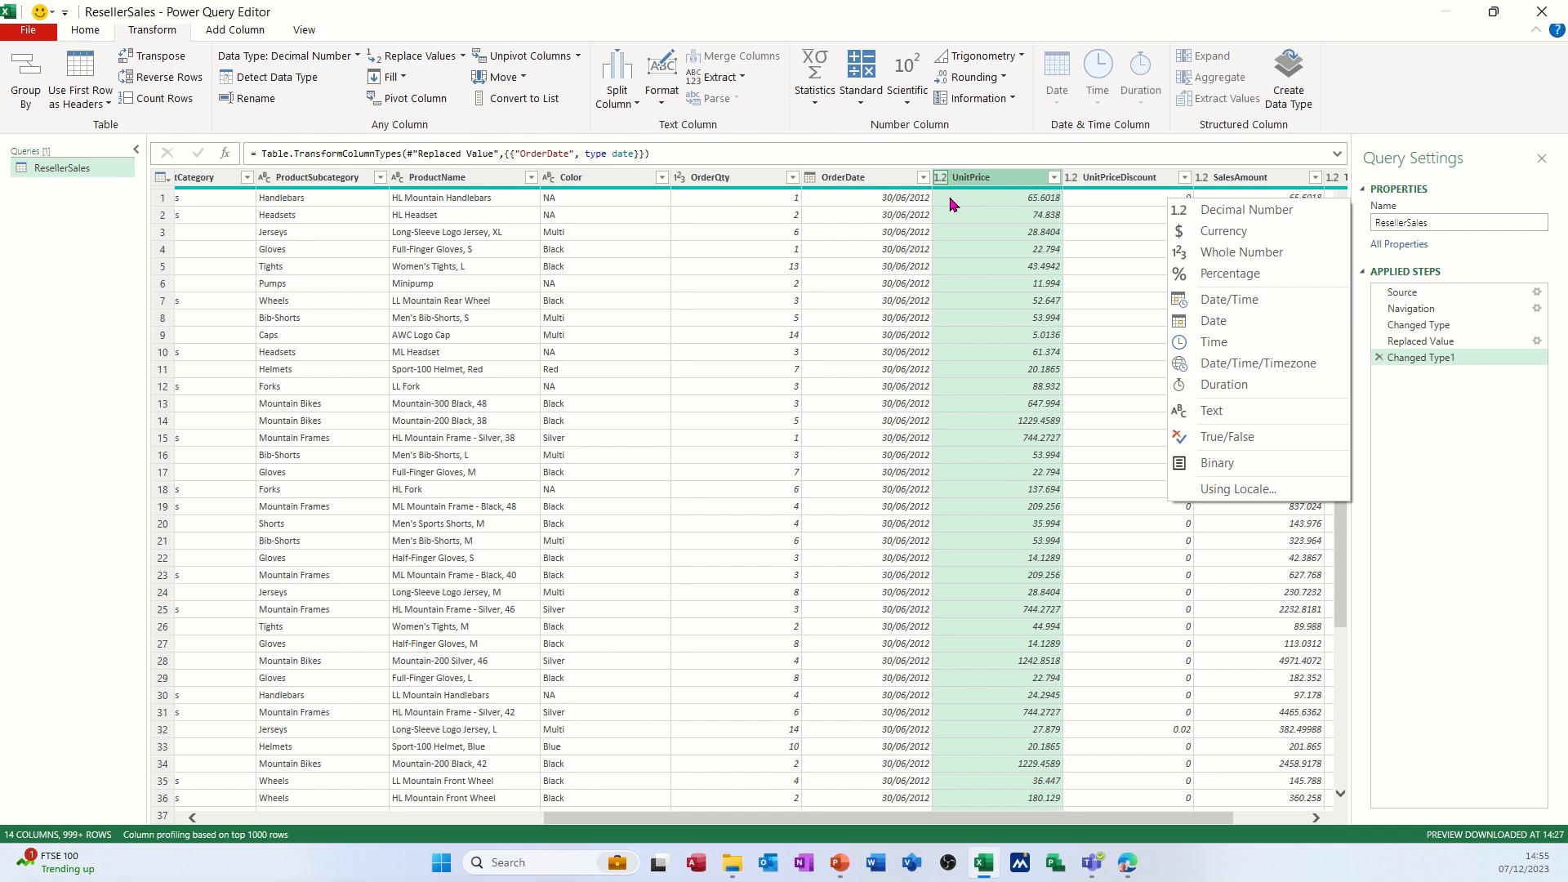
left_click(1194, 232)
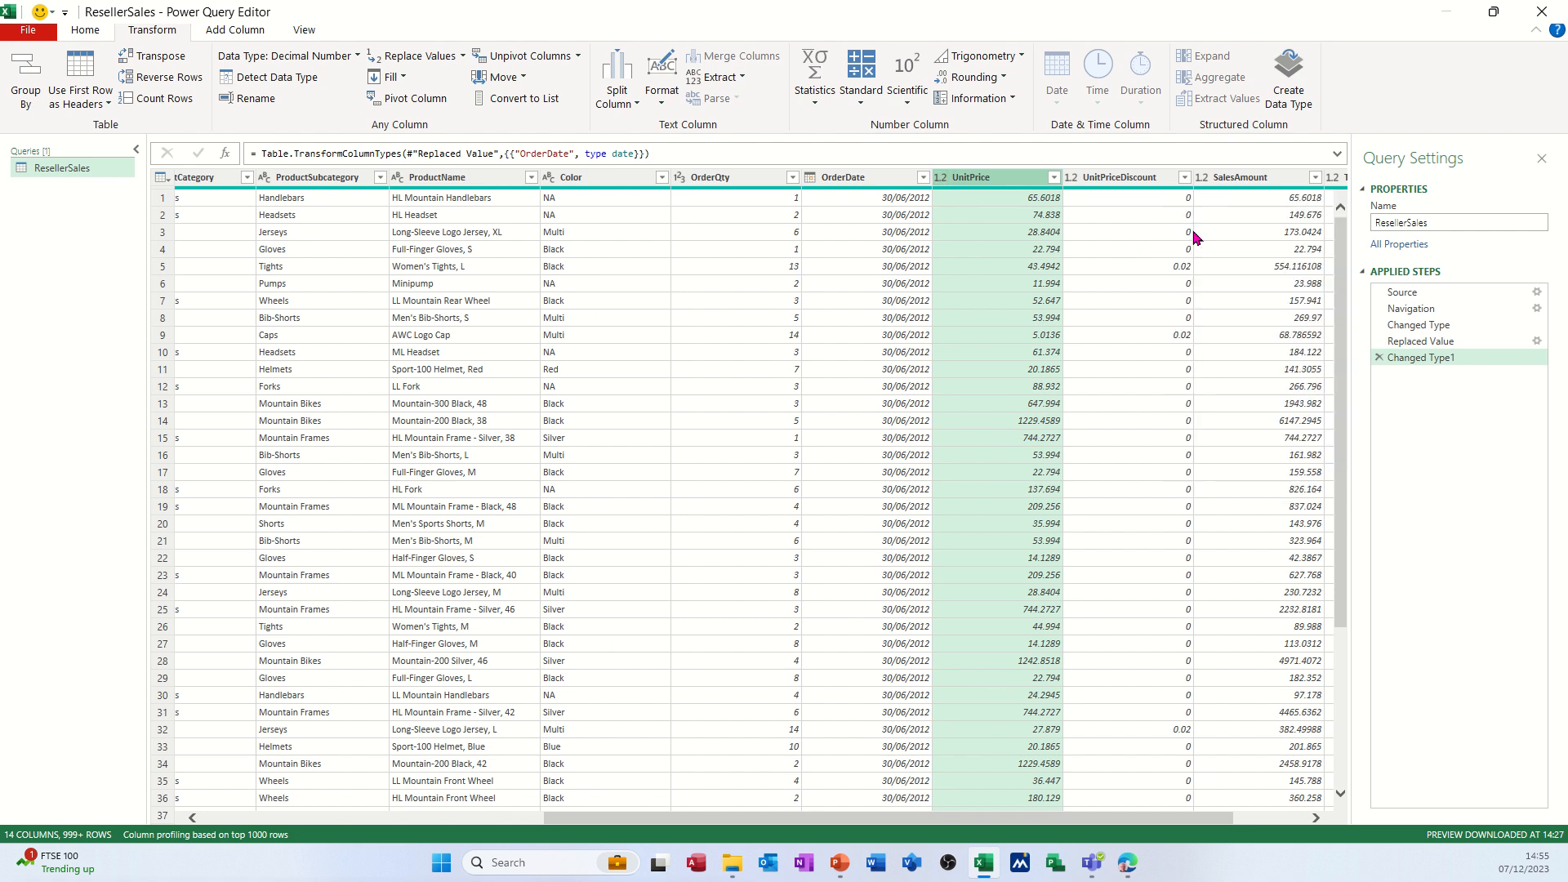
left_click(1072, 178)
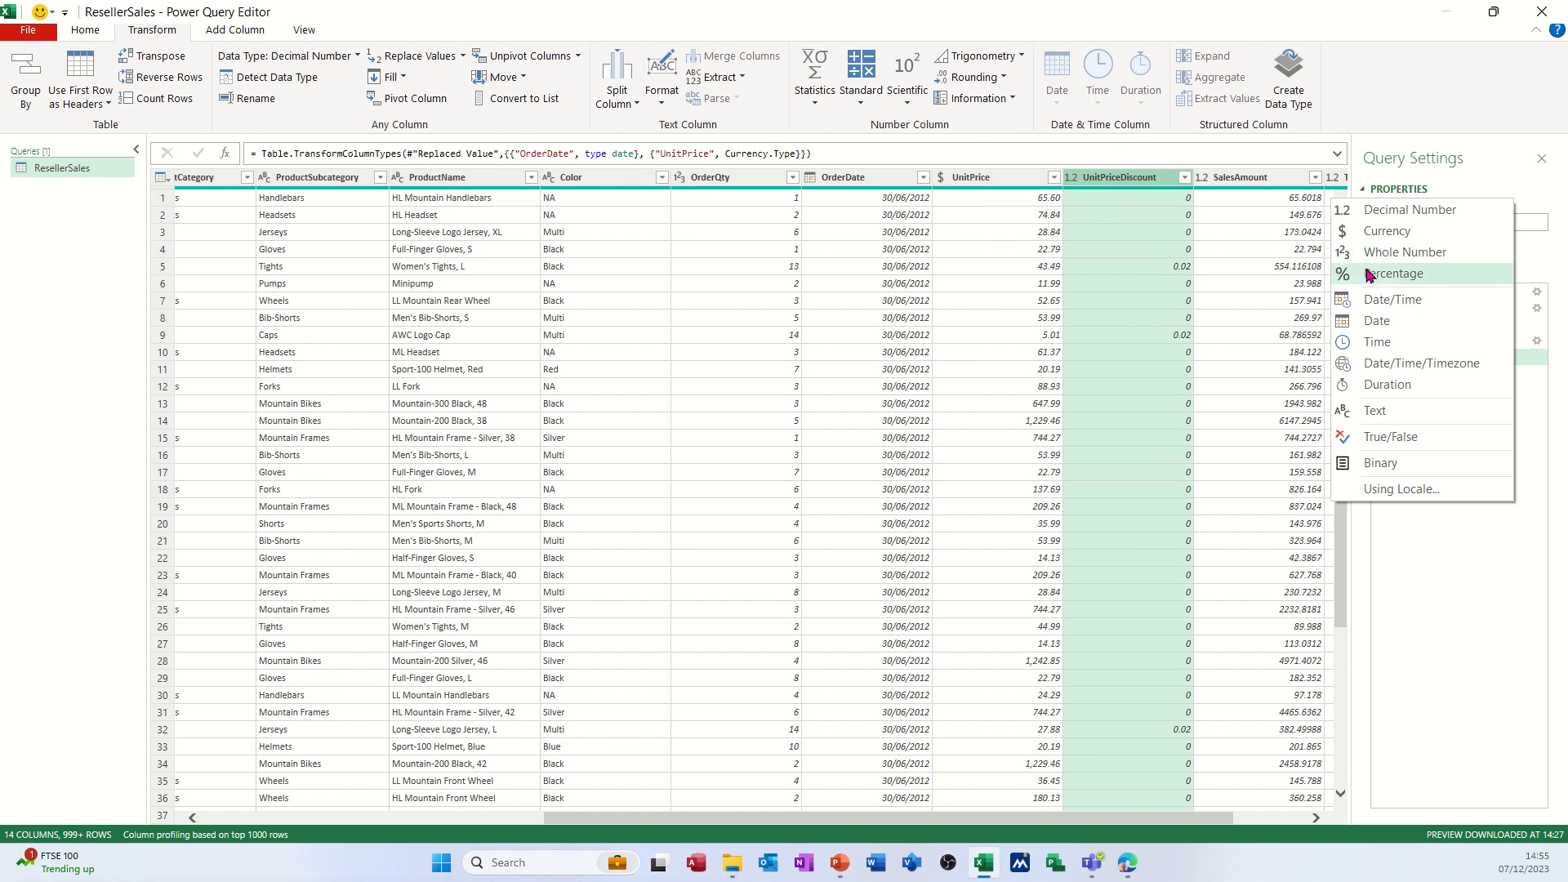
left_click(1370, 274)
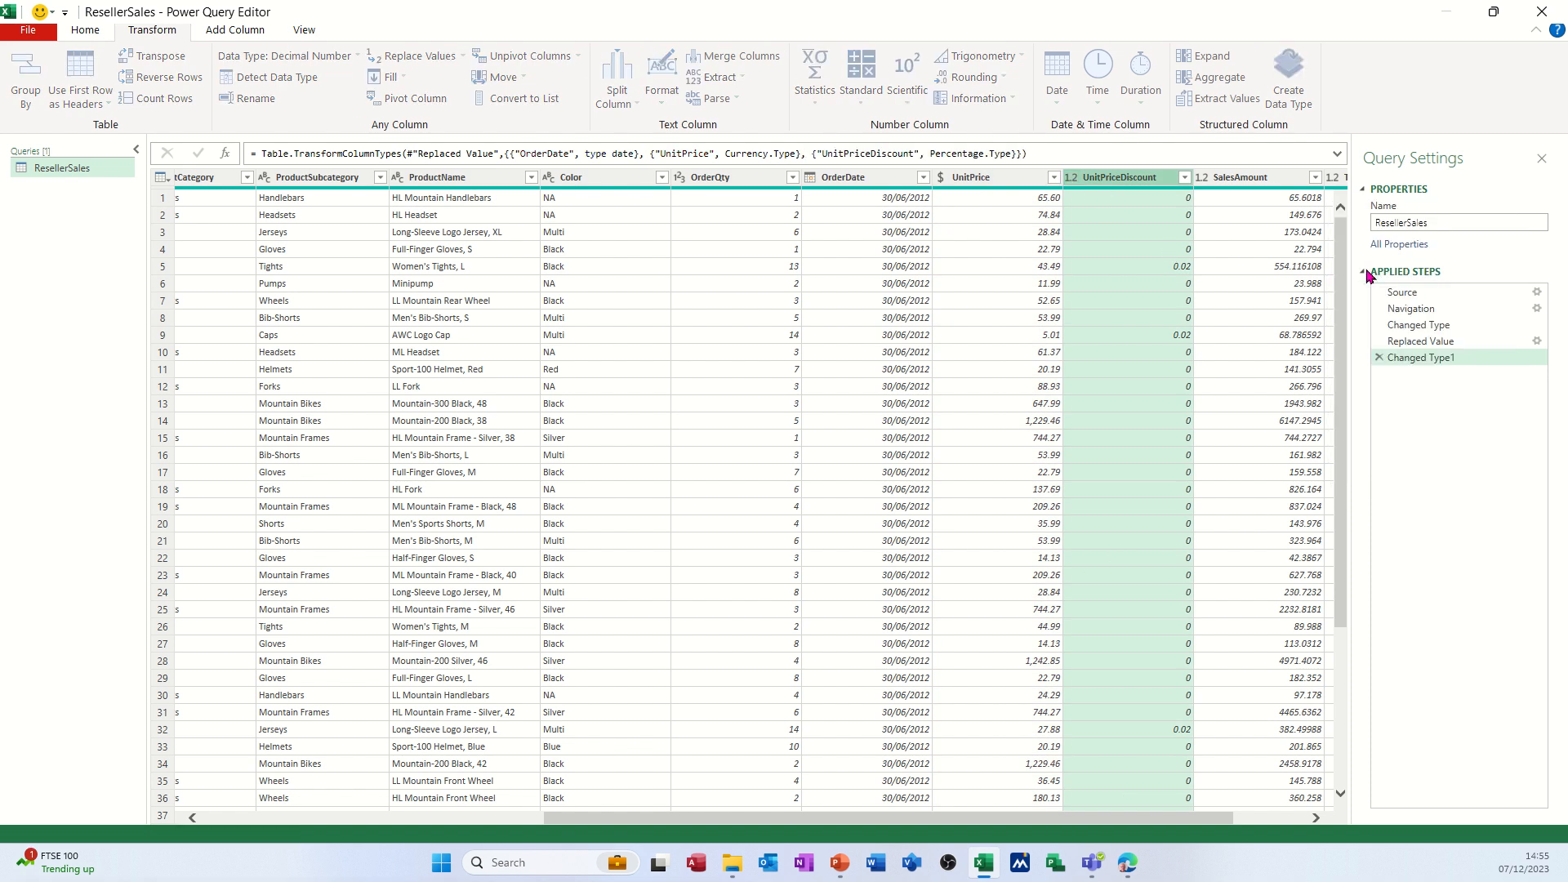
Set the data type of the SalesAmount and TotalDue columns to Currency.
left_click(1203, 179)
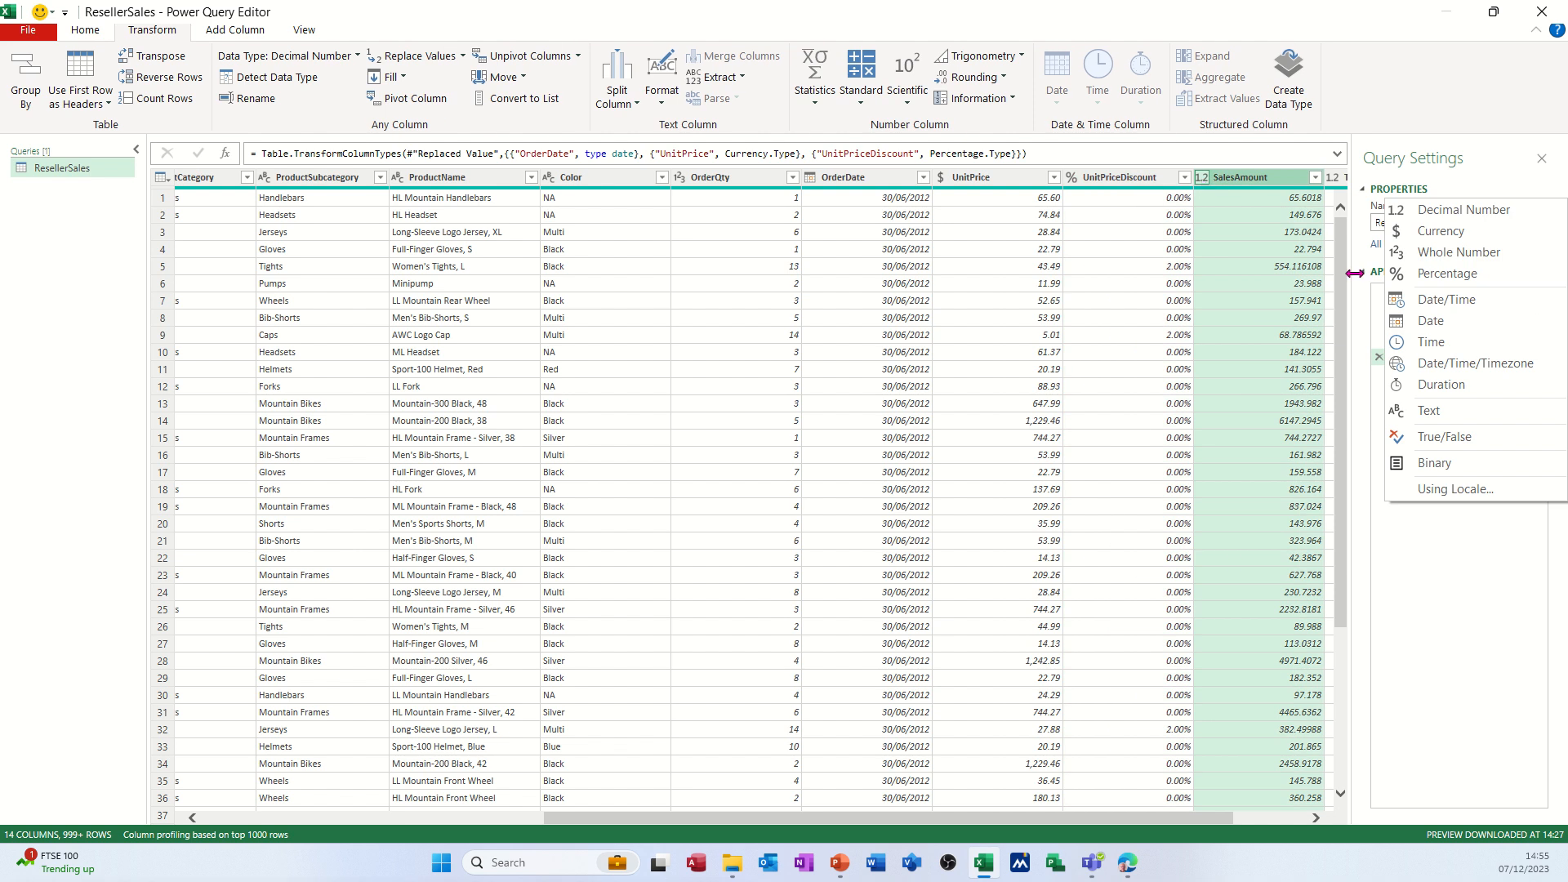
left_click(1433, 212)
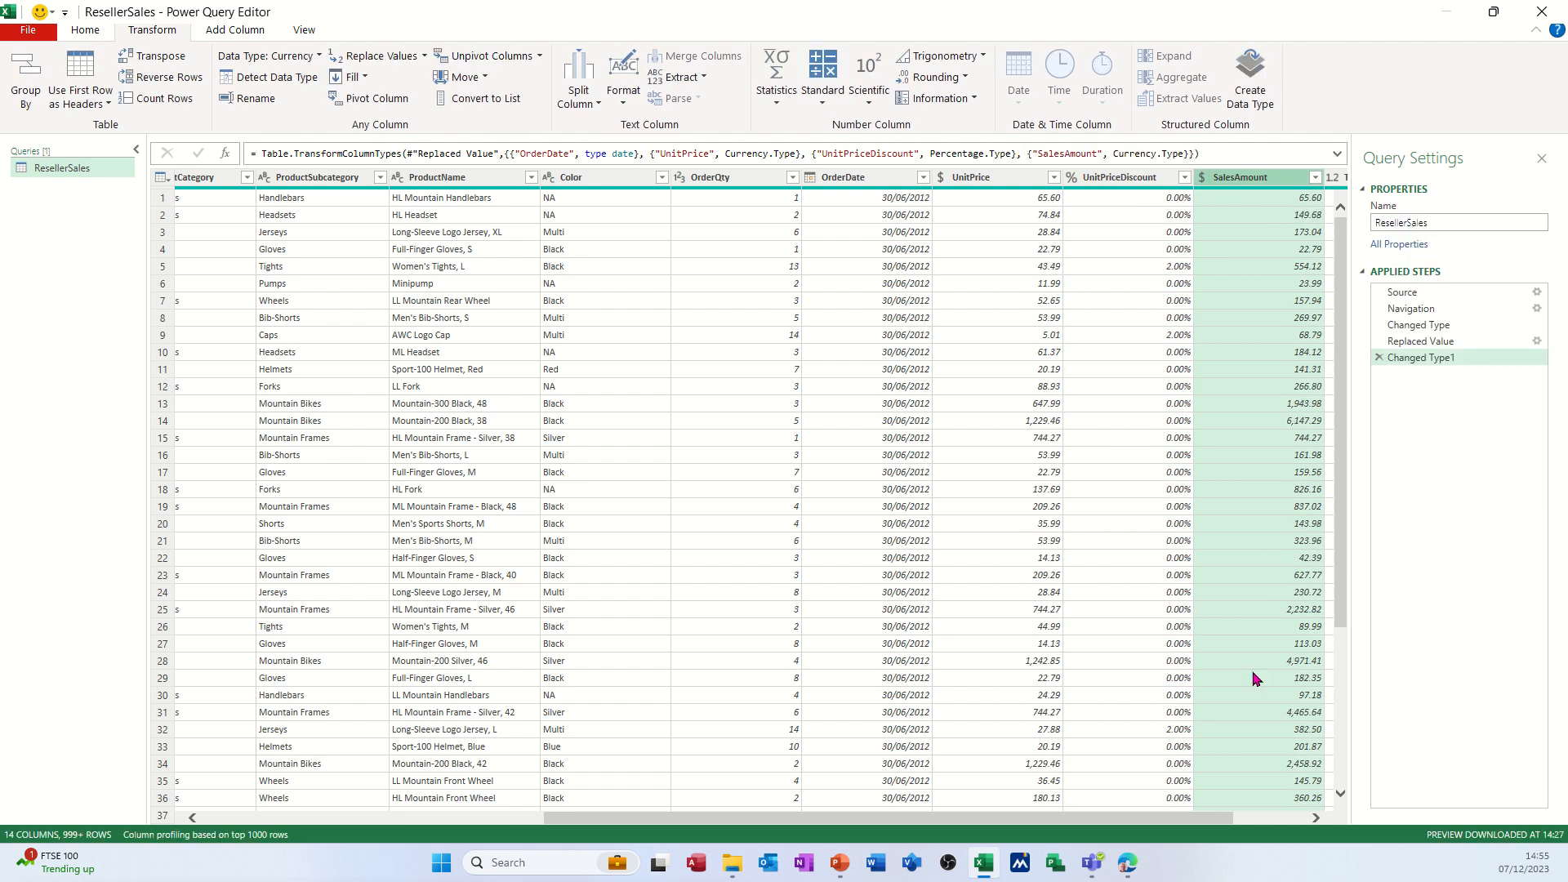
left_click_drag(1206, 822, 1290, 812)
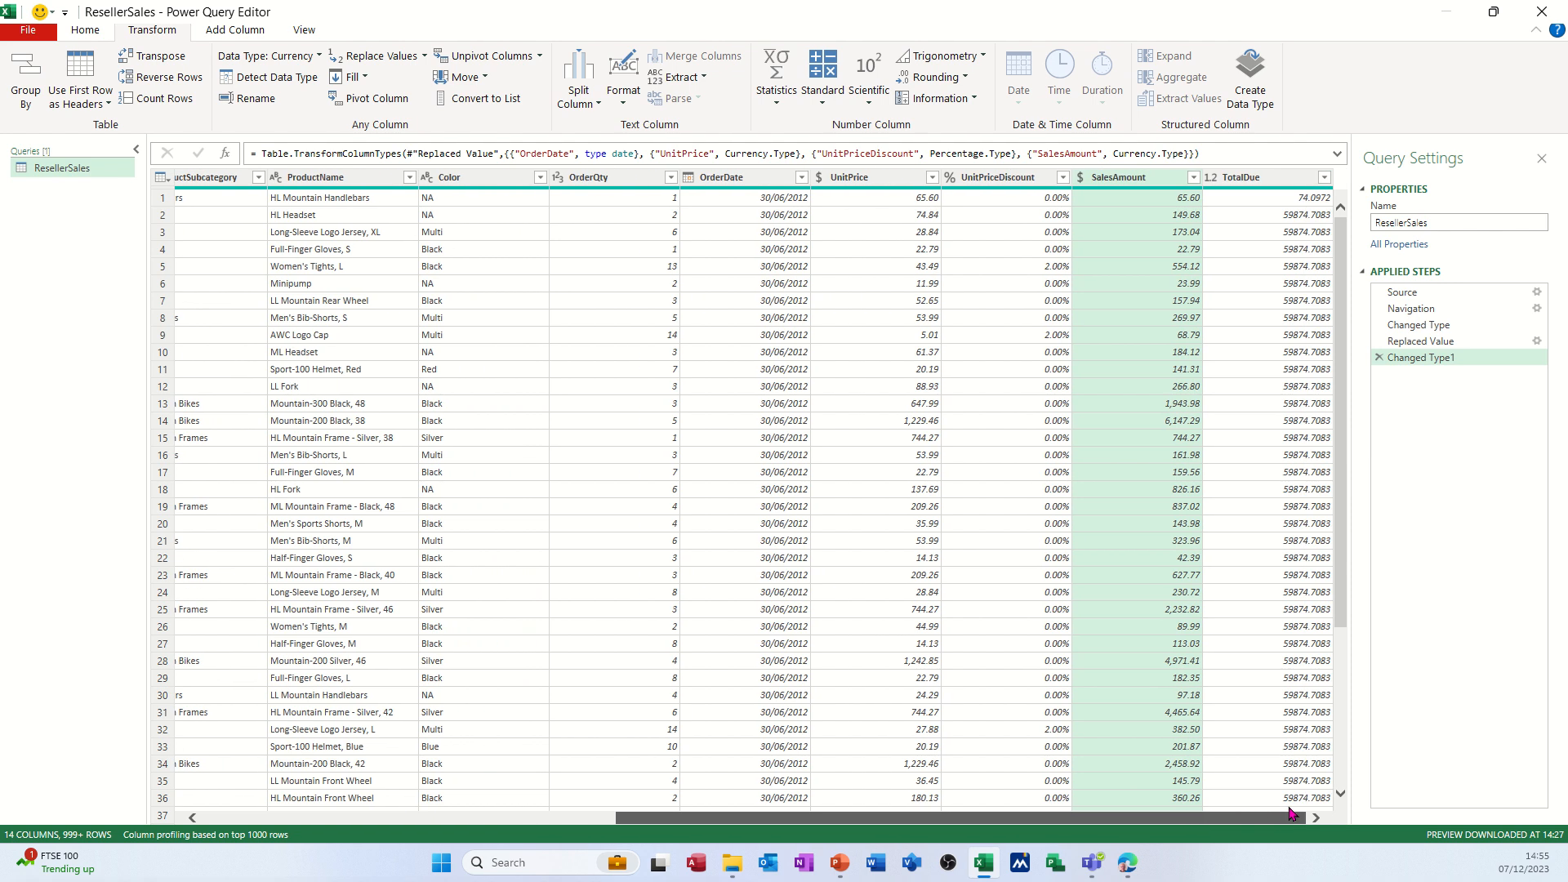
left_click(1211, 178)
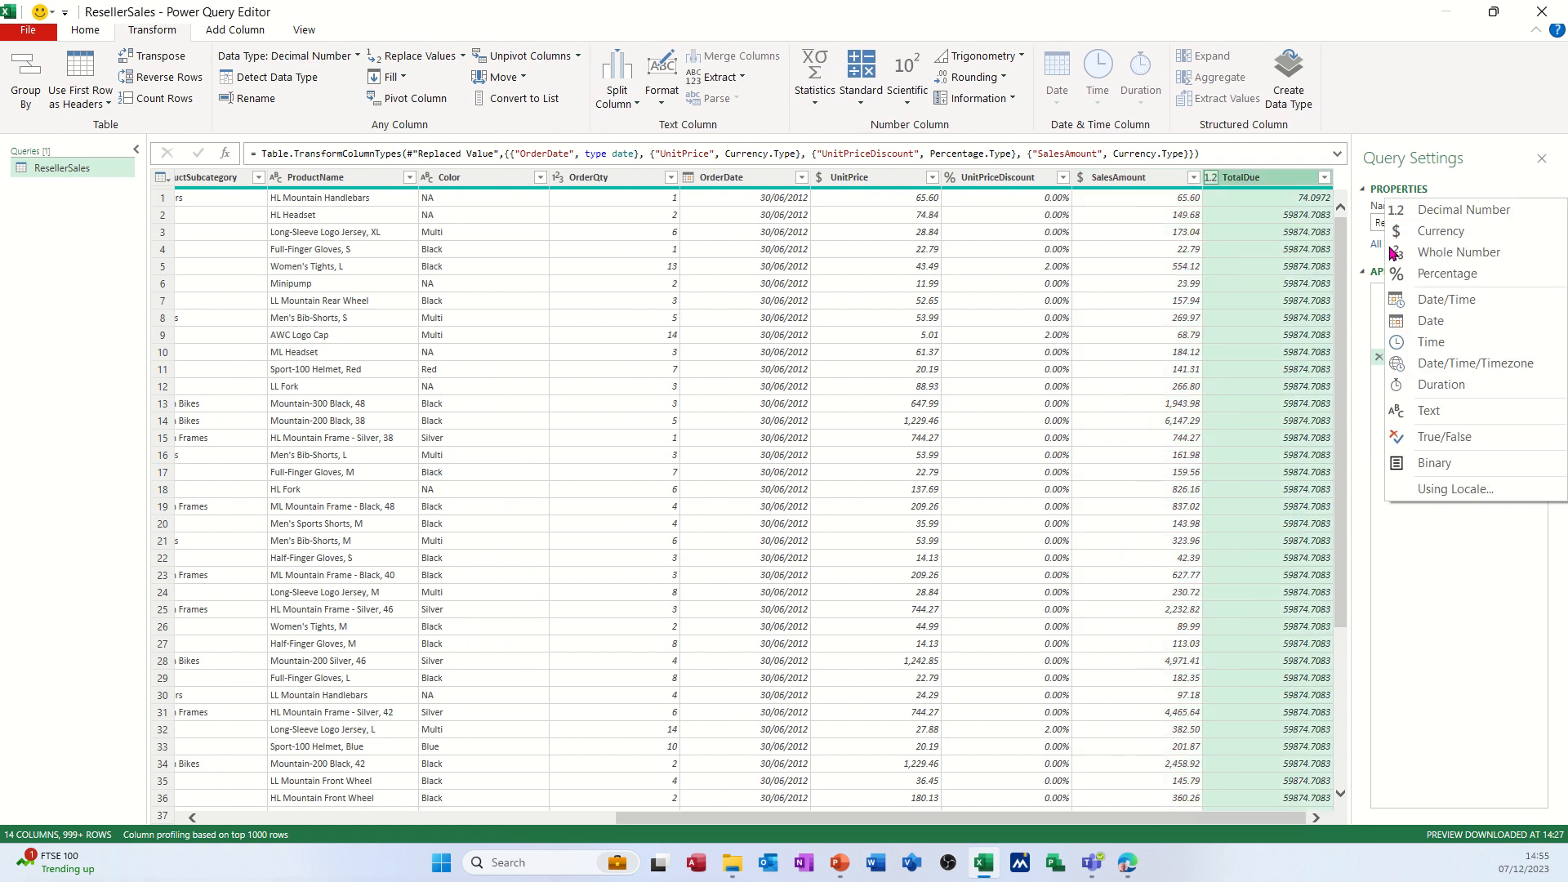
left_click(1434, 234)
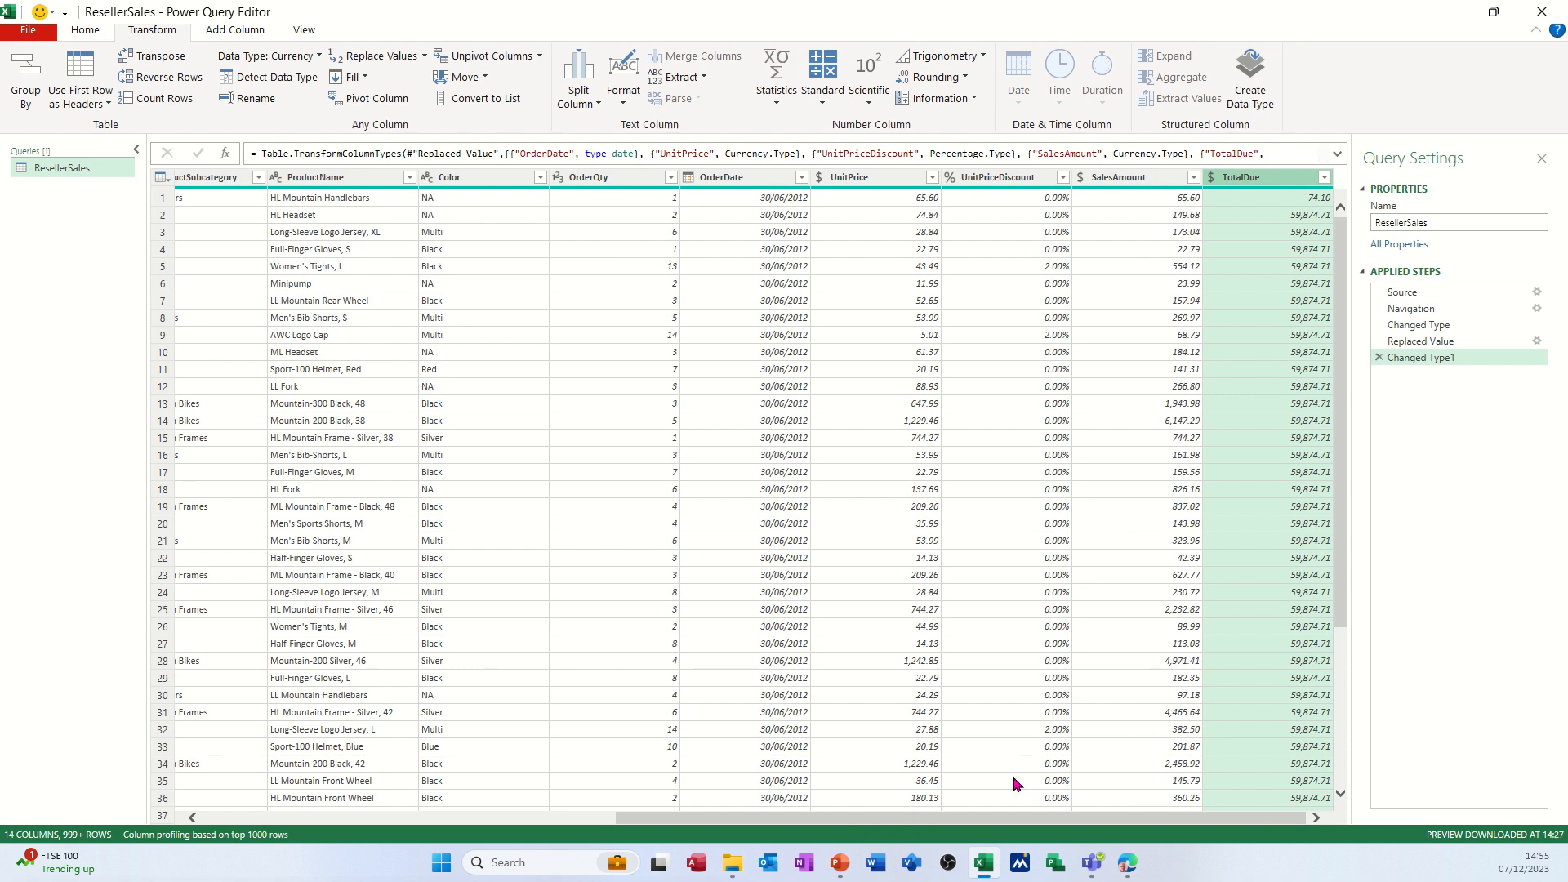
left_click_drag(1005, 820, 558, 780)
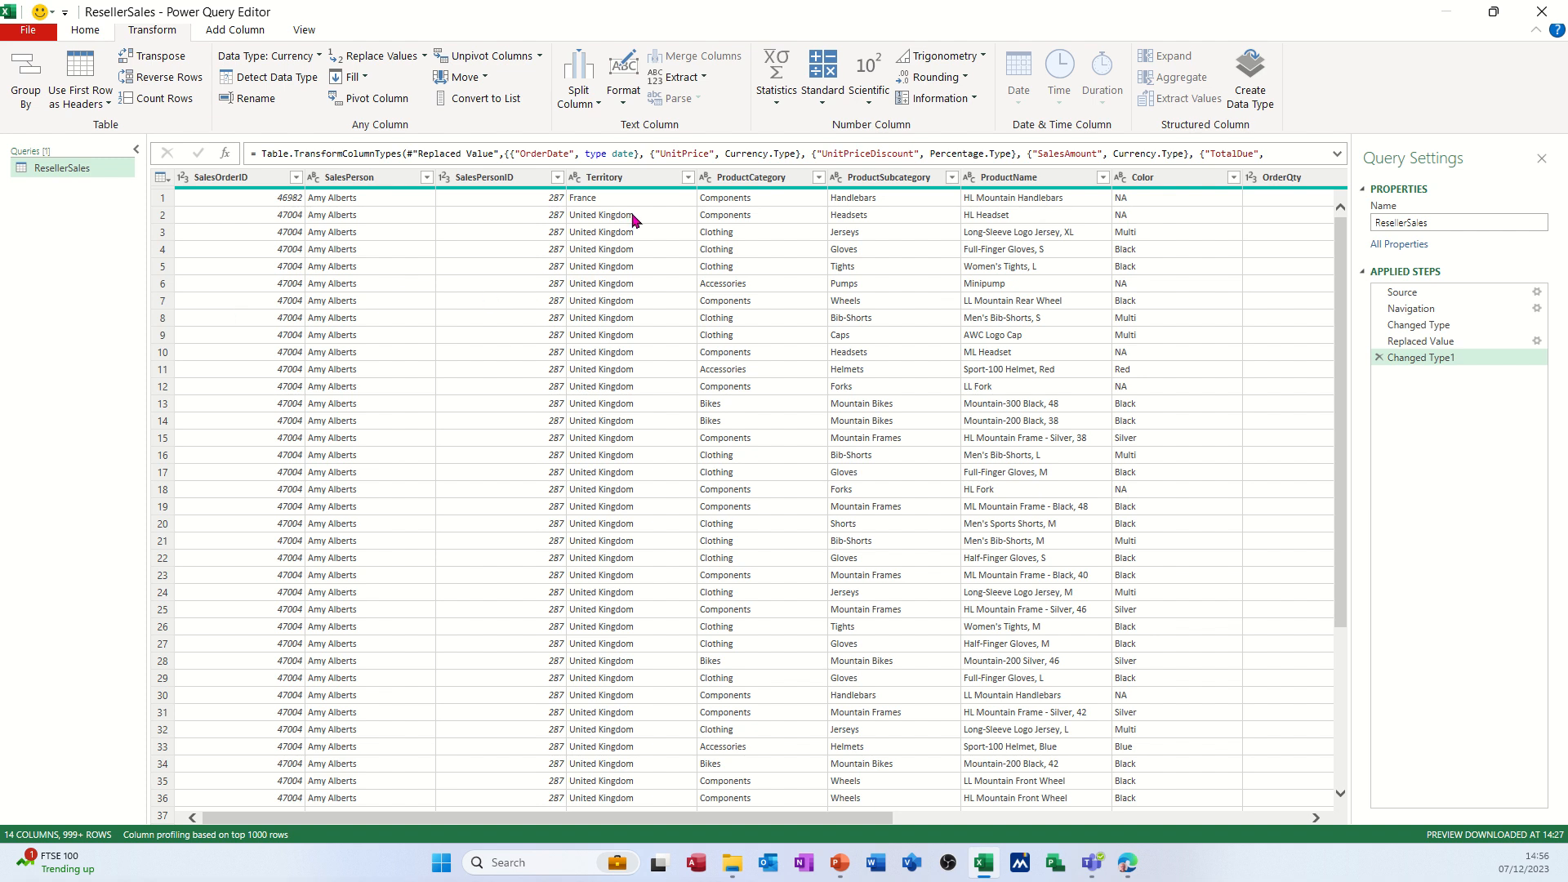
left_click(647, 289)
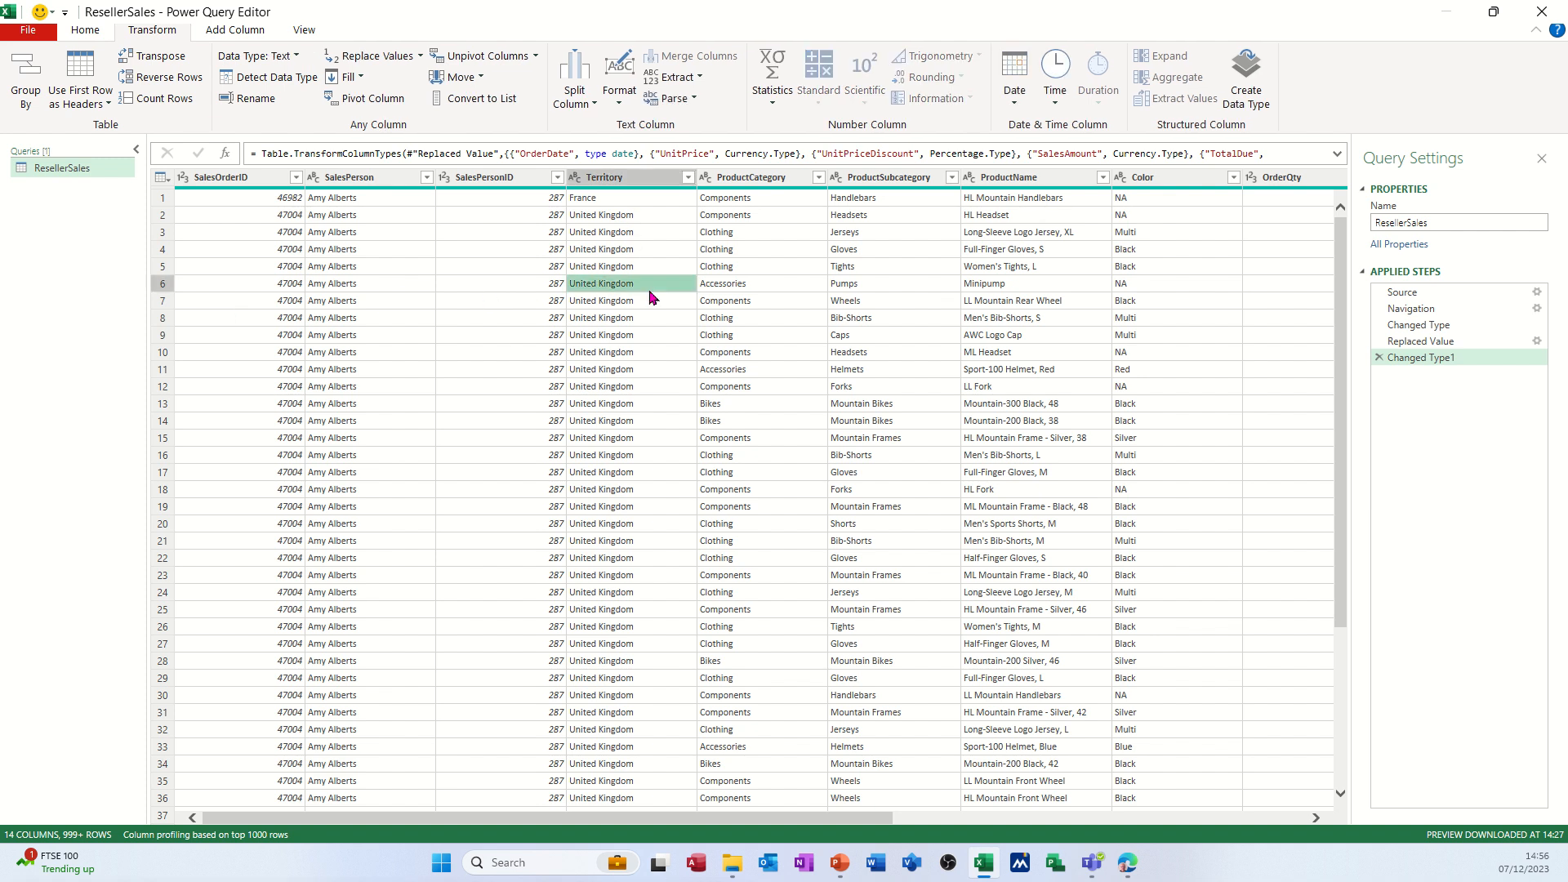
left_click(459, 340)
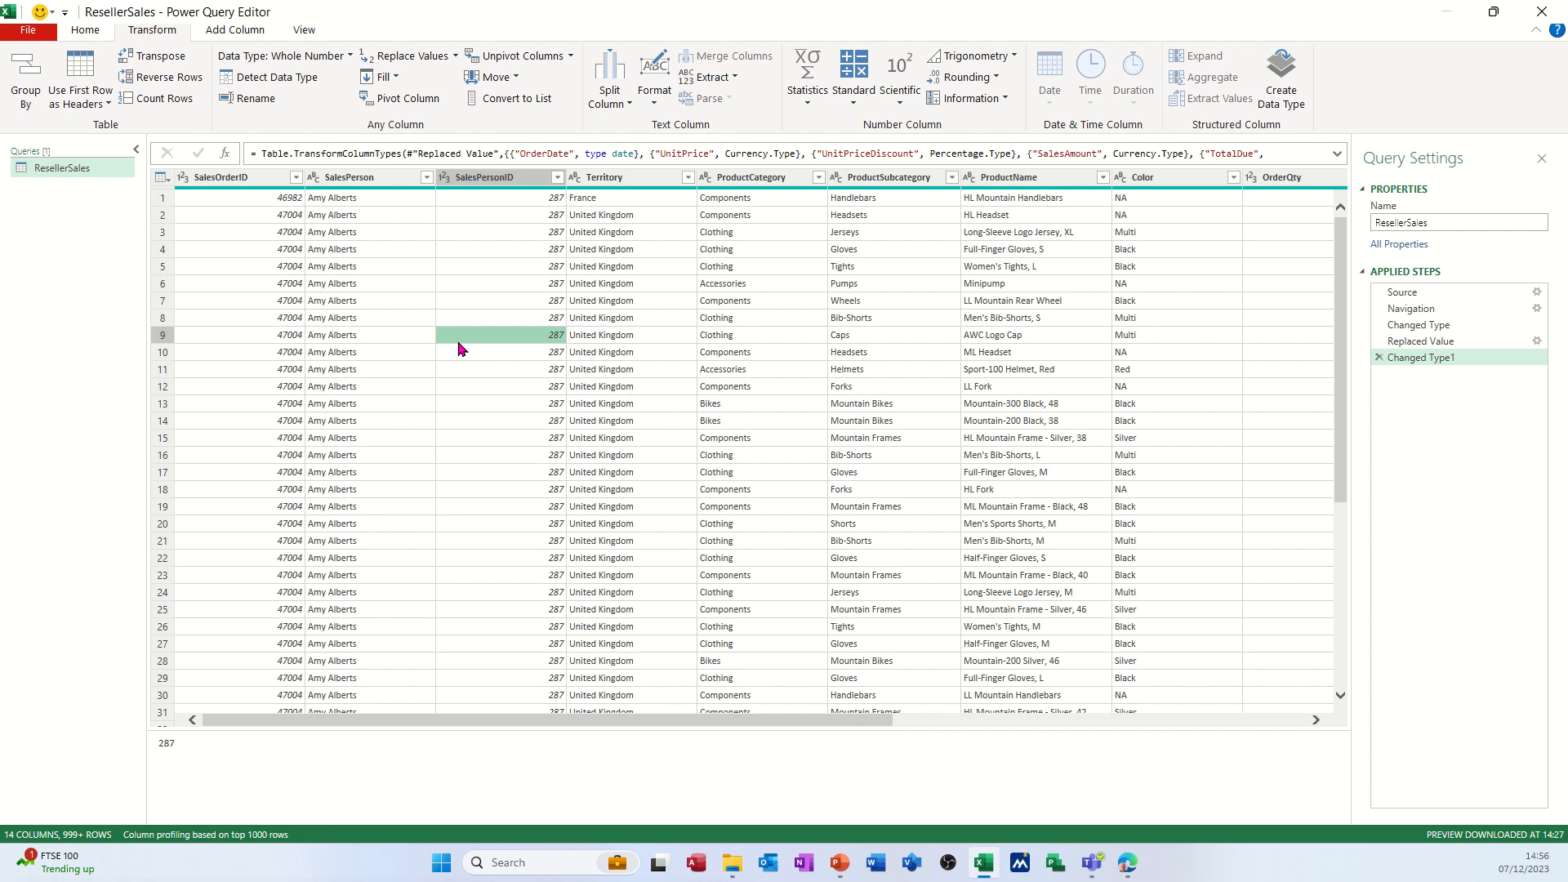
key("super+shift+s")
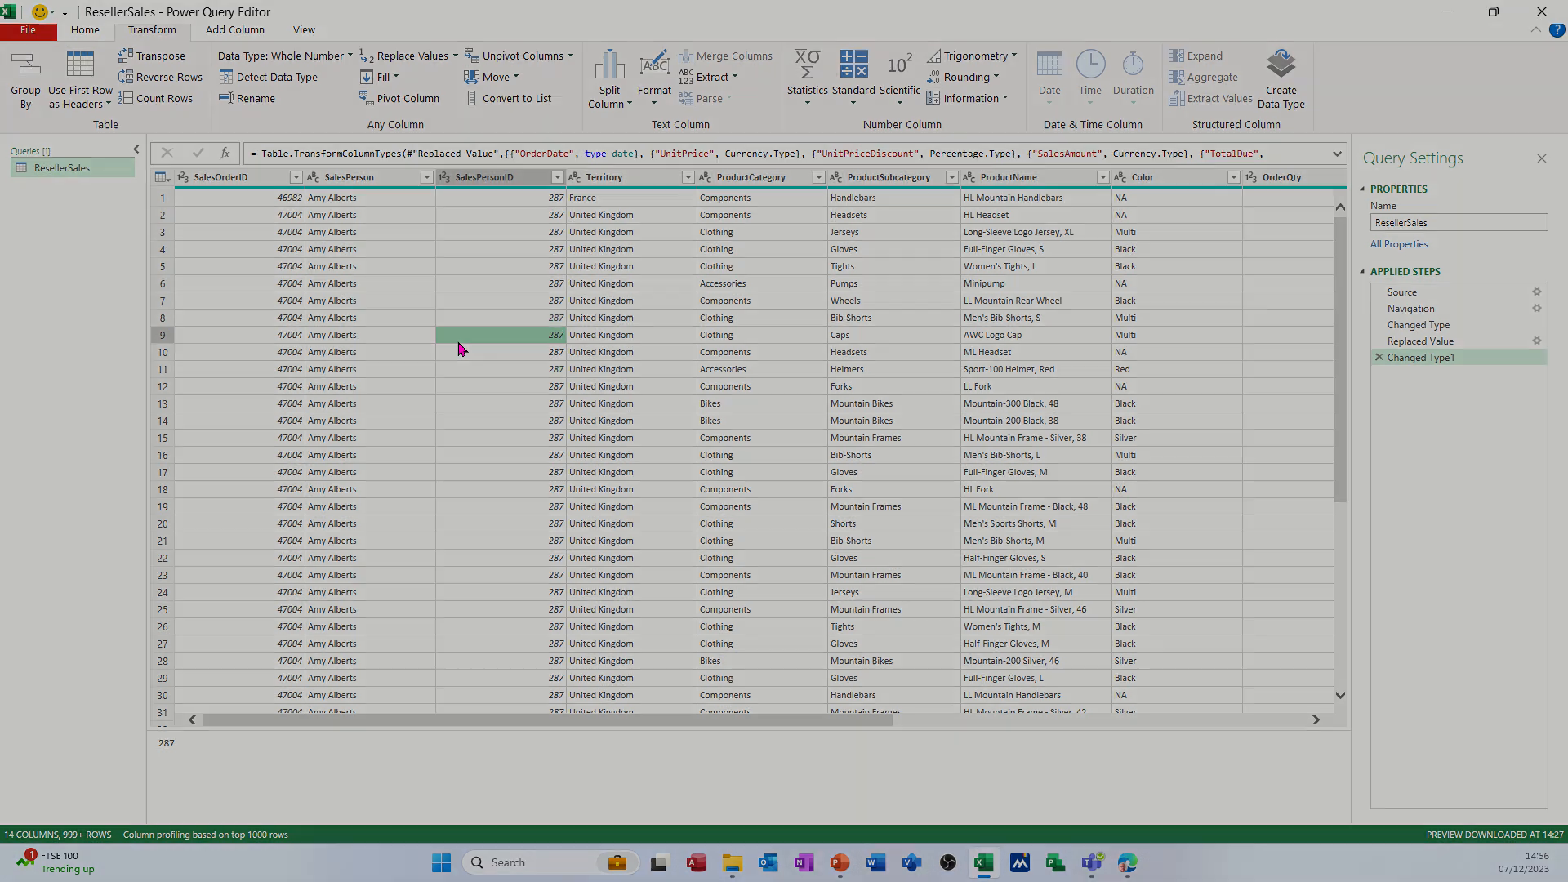
key("Escape")
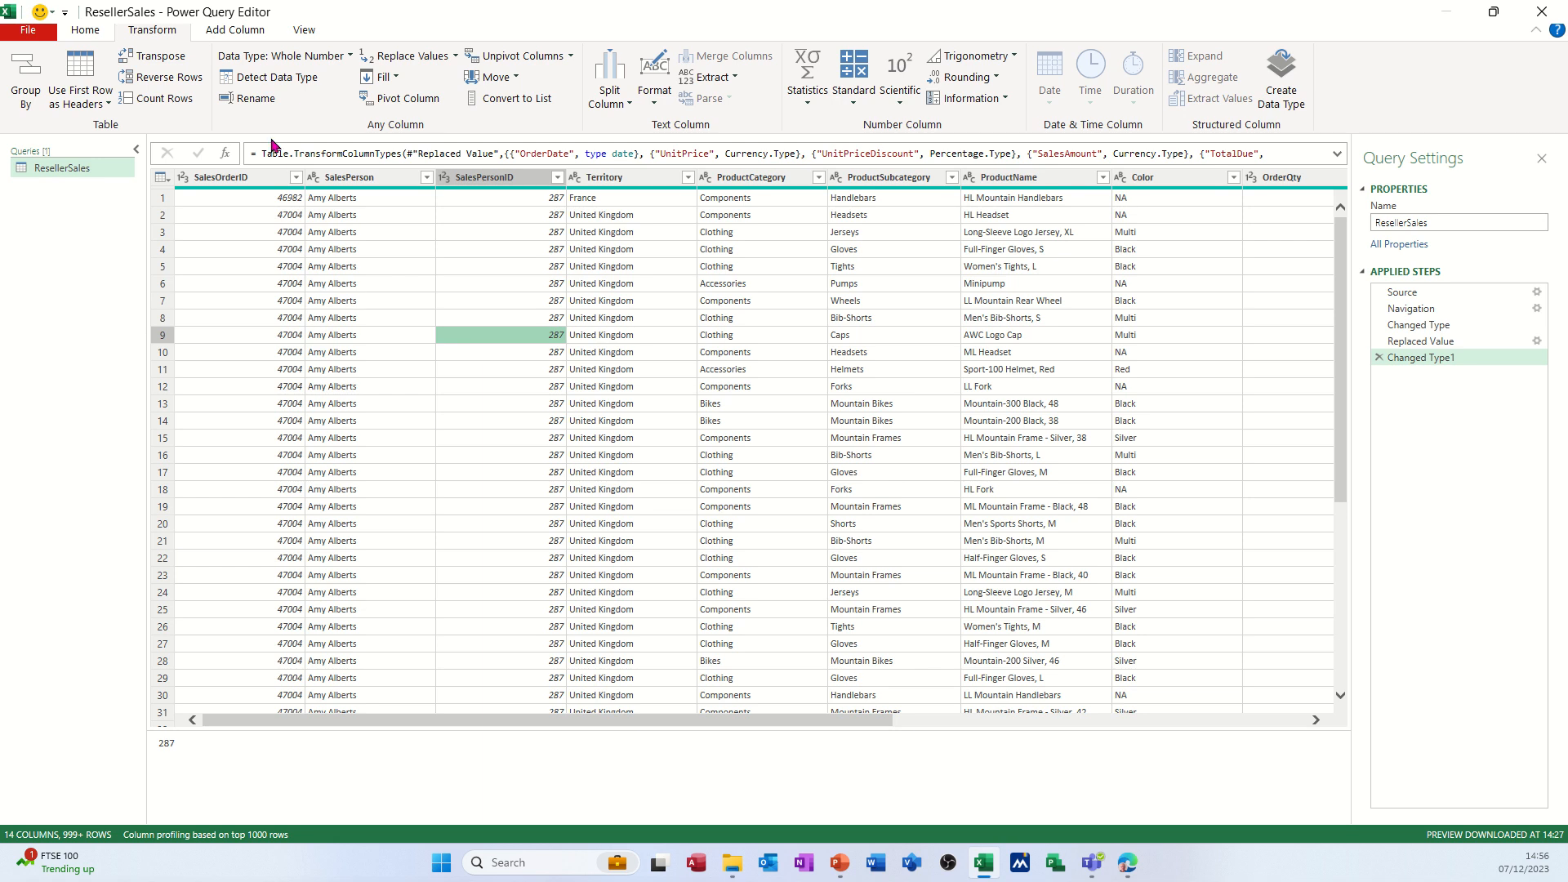
Add the Country Codes sheet from the Country Codes Excel workbook as a new source query.
left_click(86, 31)
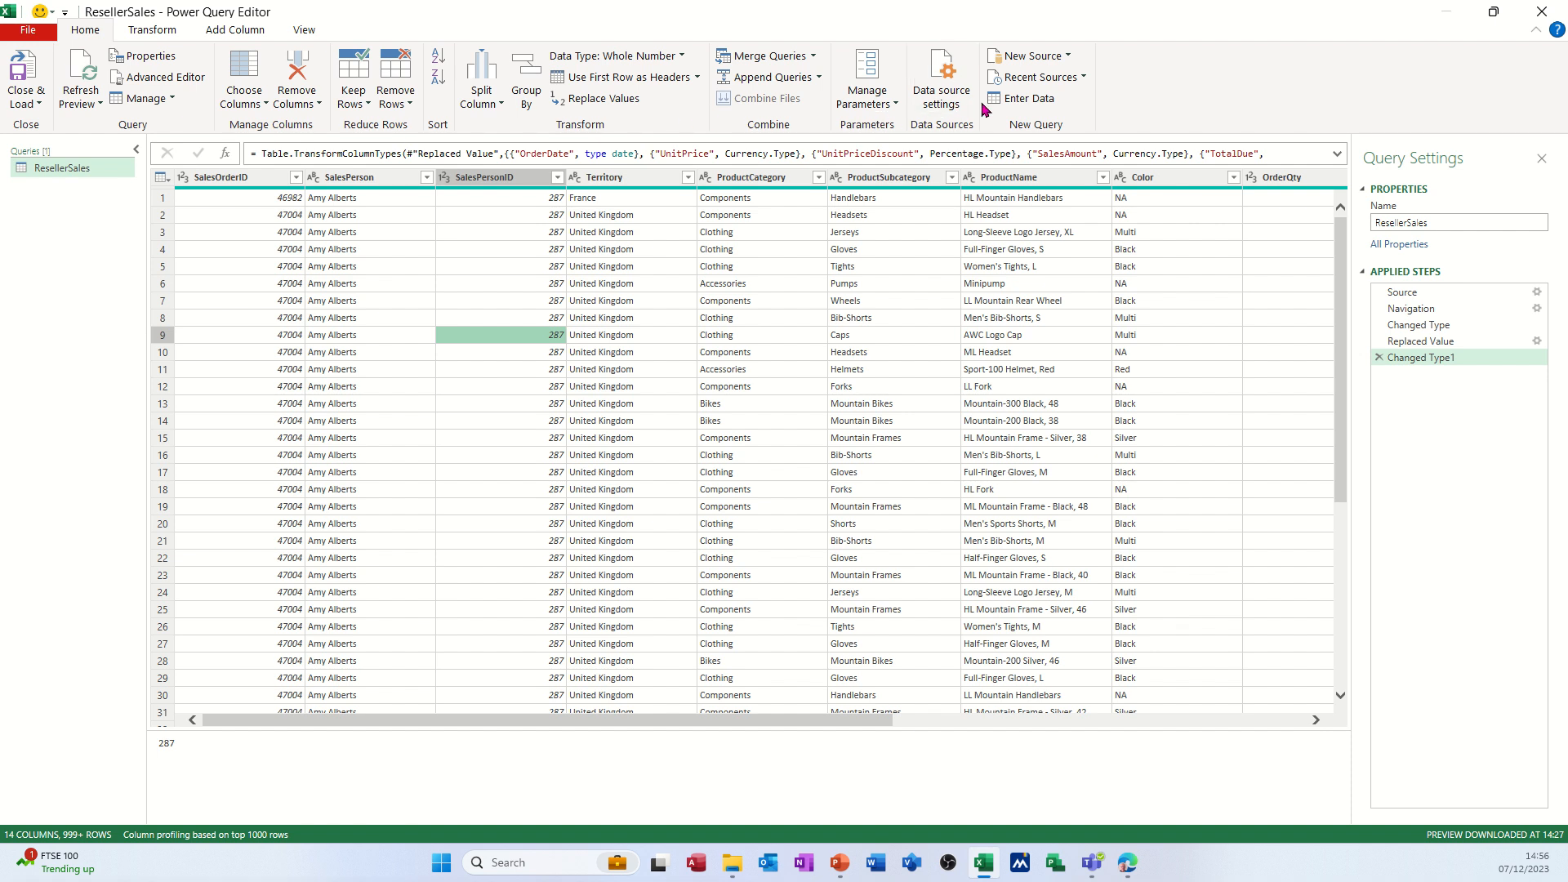
left_click(1027, 59)
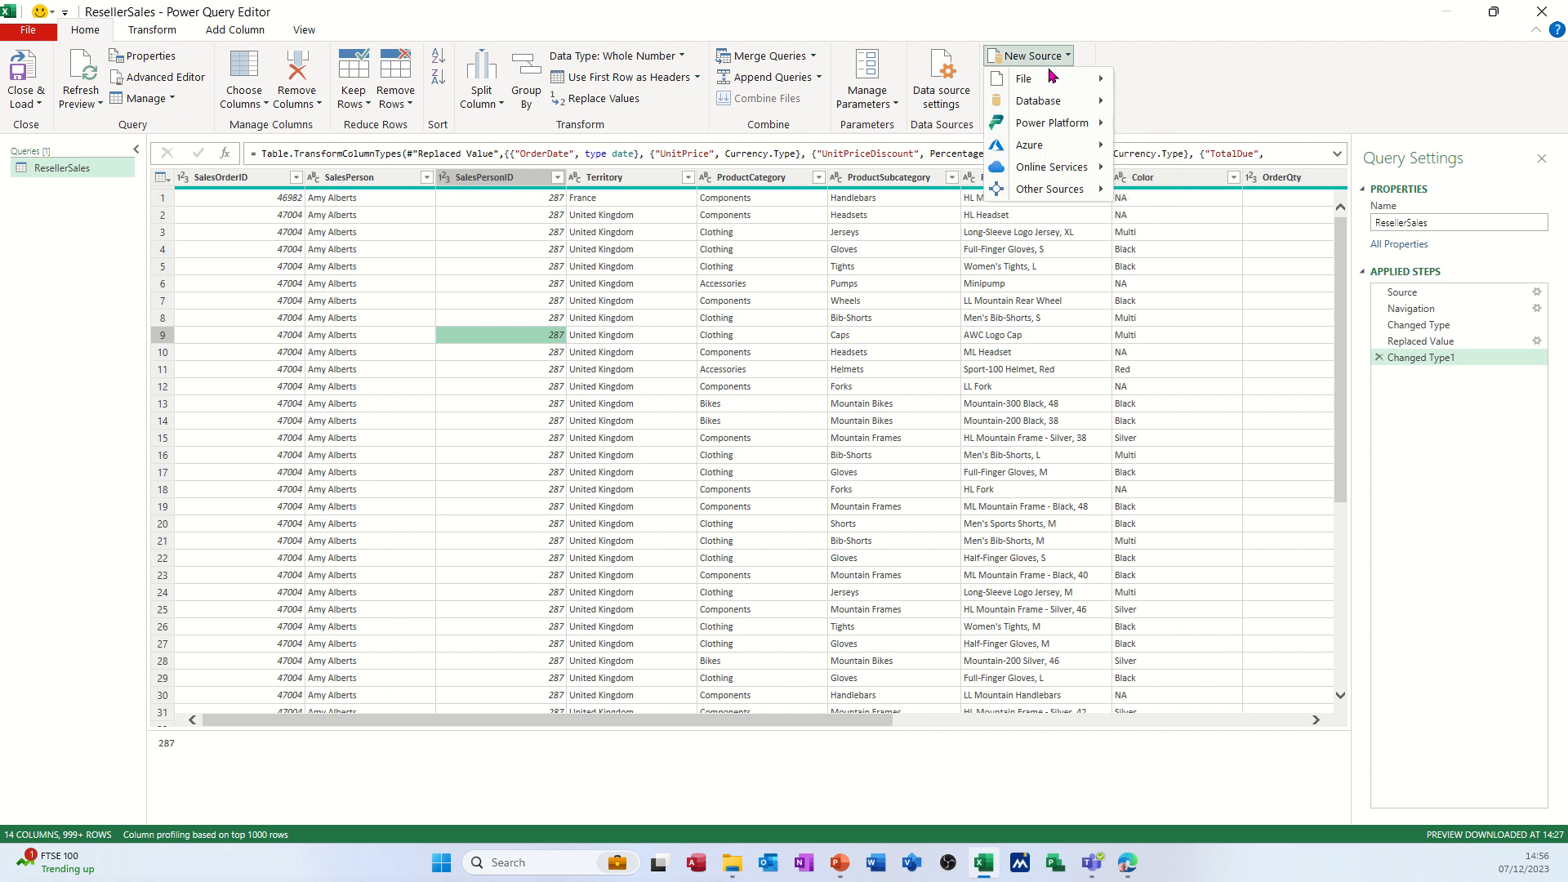
mouse_move(1056, 85)
left_click(1156, 94)
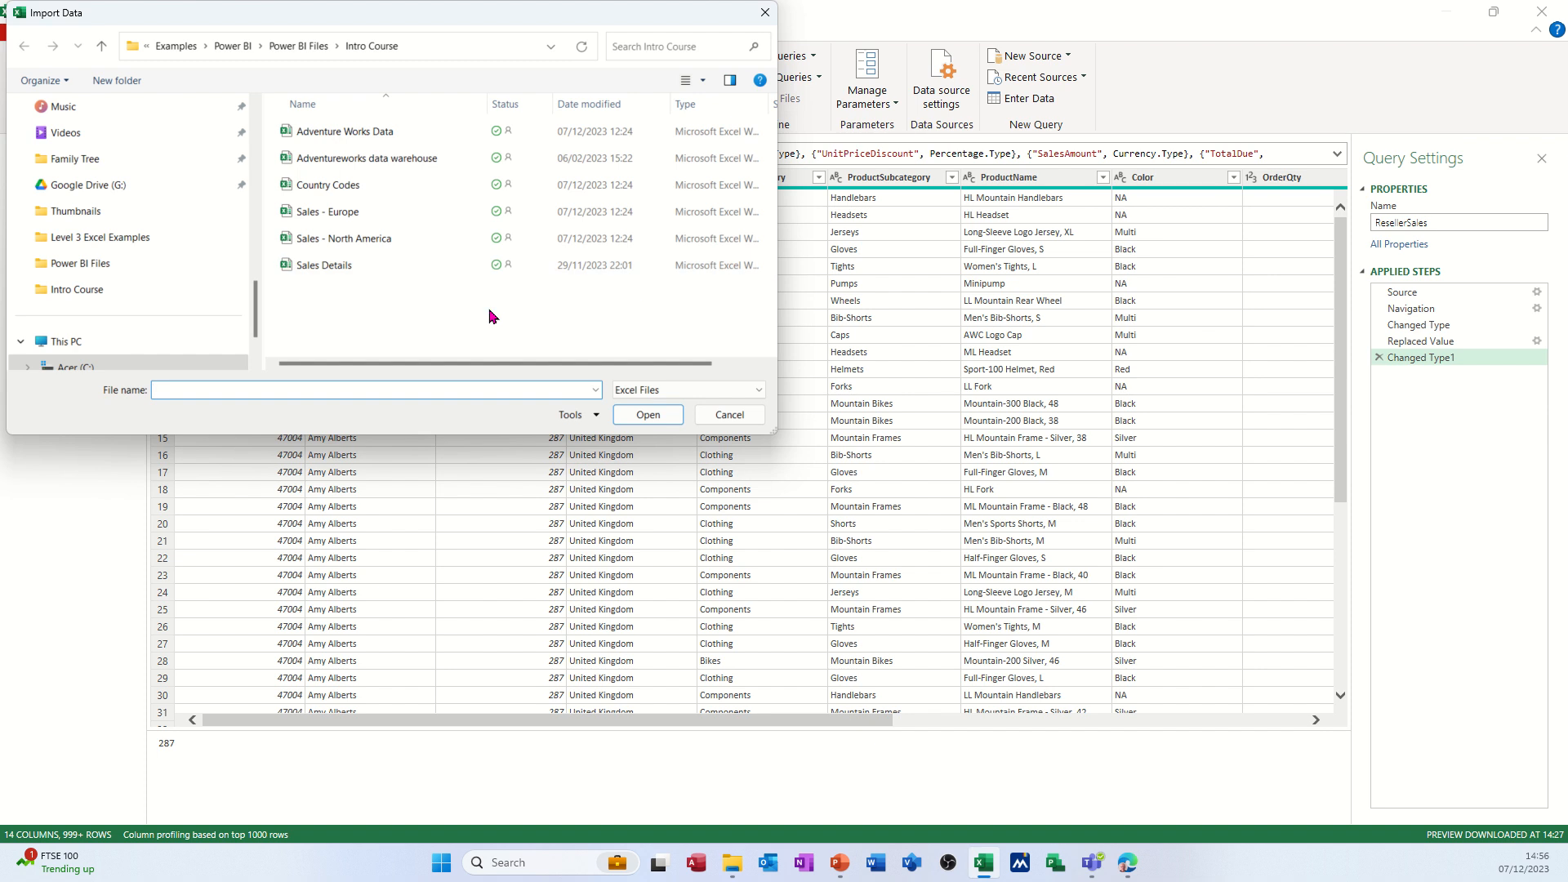
double_click(355, 190)
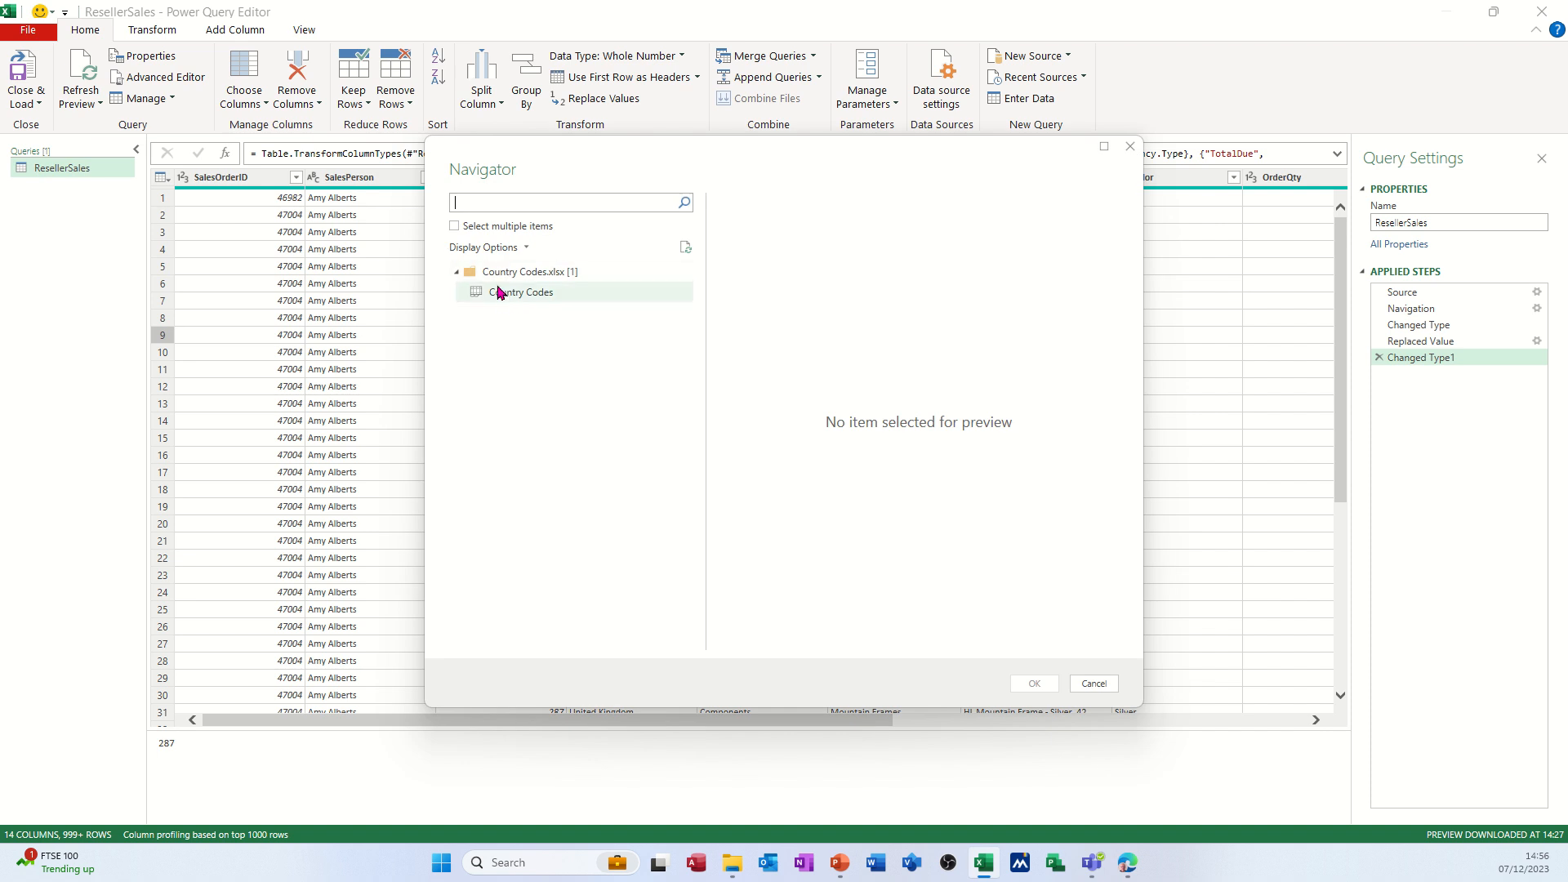
left_click(505, 295)
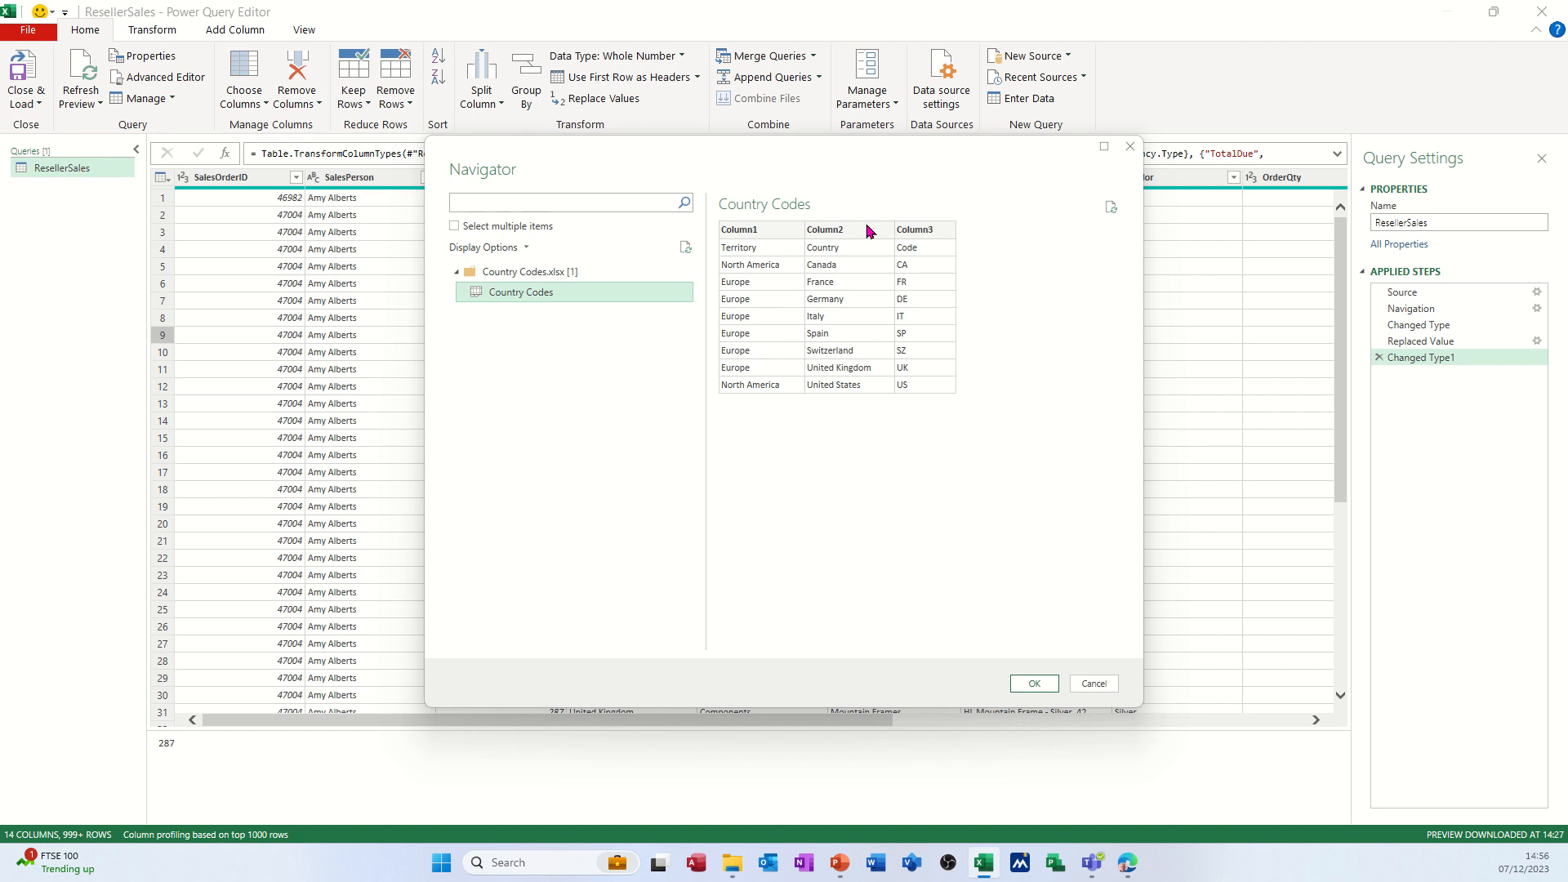
left_click(1020, 688)
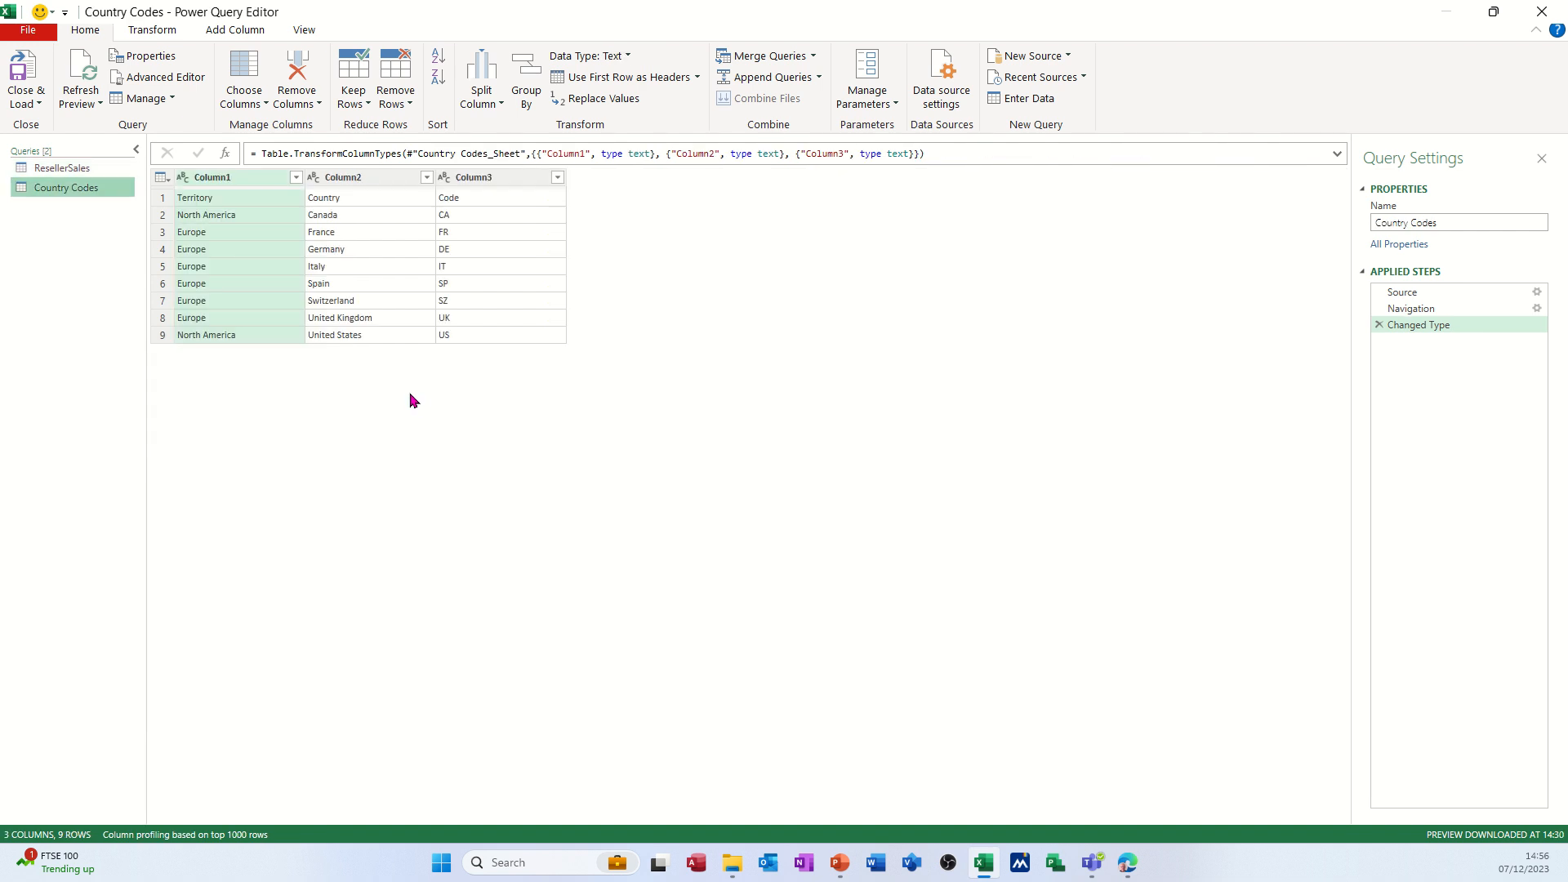
Use the first row of the Country Codes query as headers and switch back to the ResellerSales query.
left_click(161, 178)
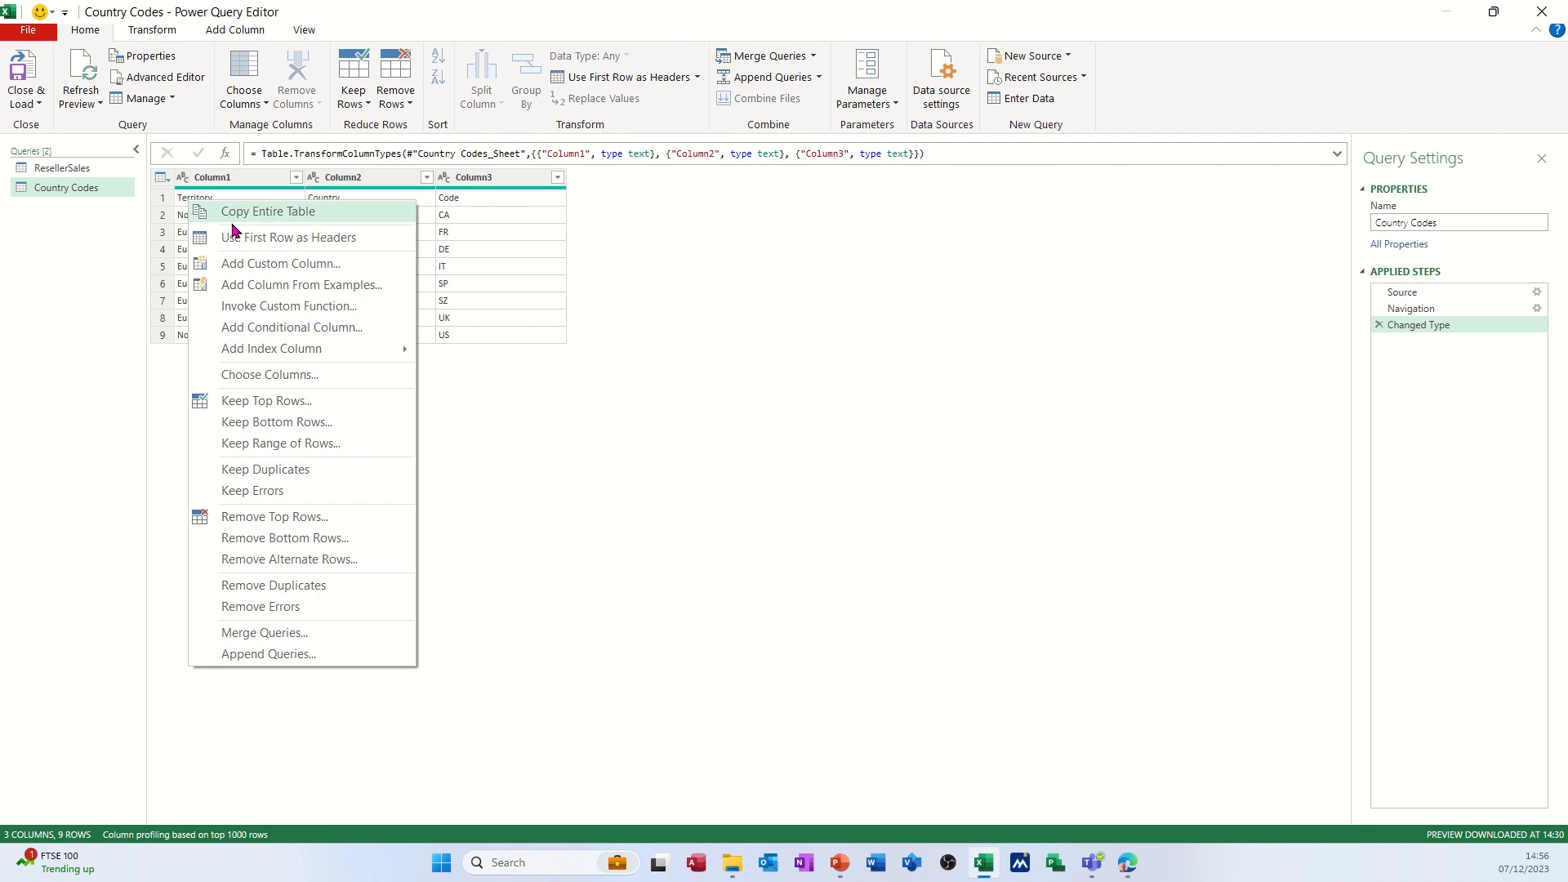
left_click(311, 243)
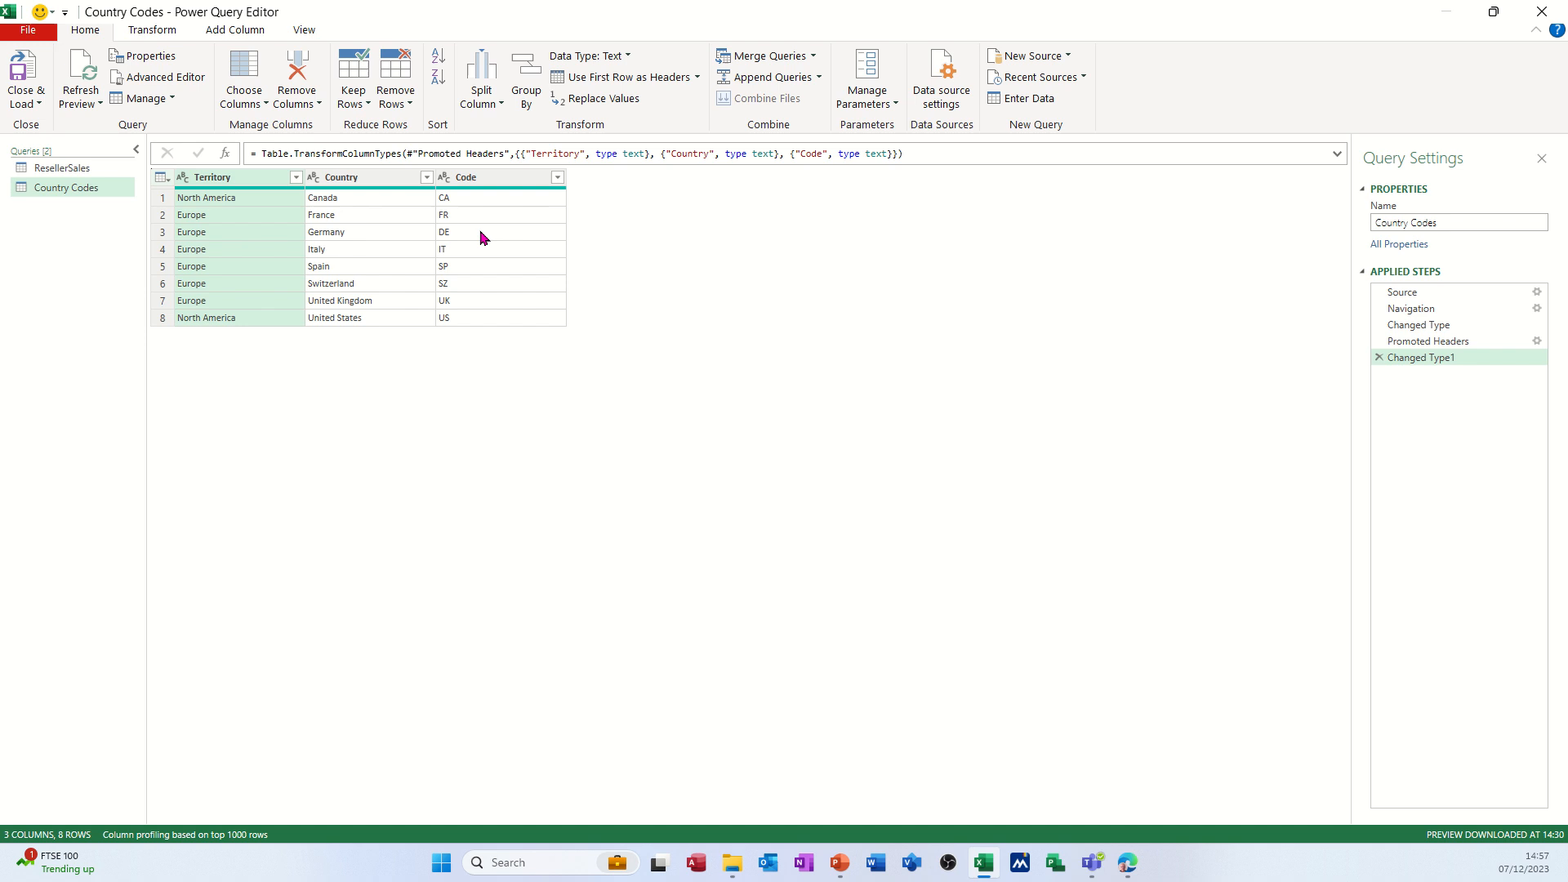
left_click(97, 169)
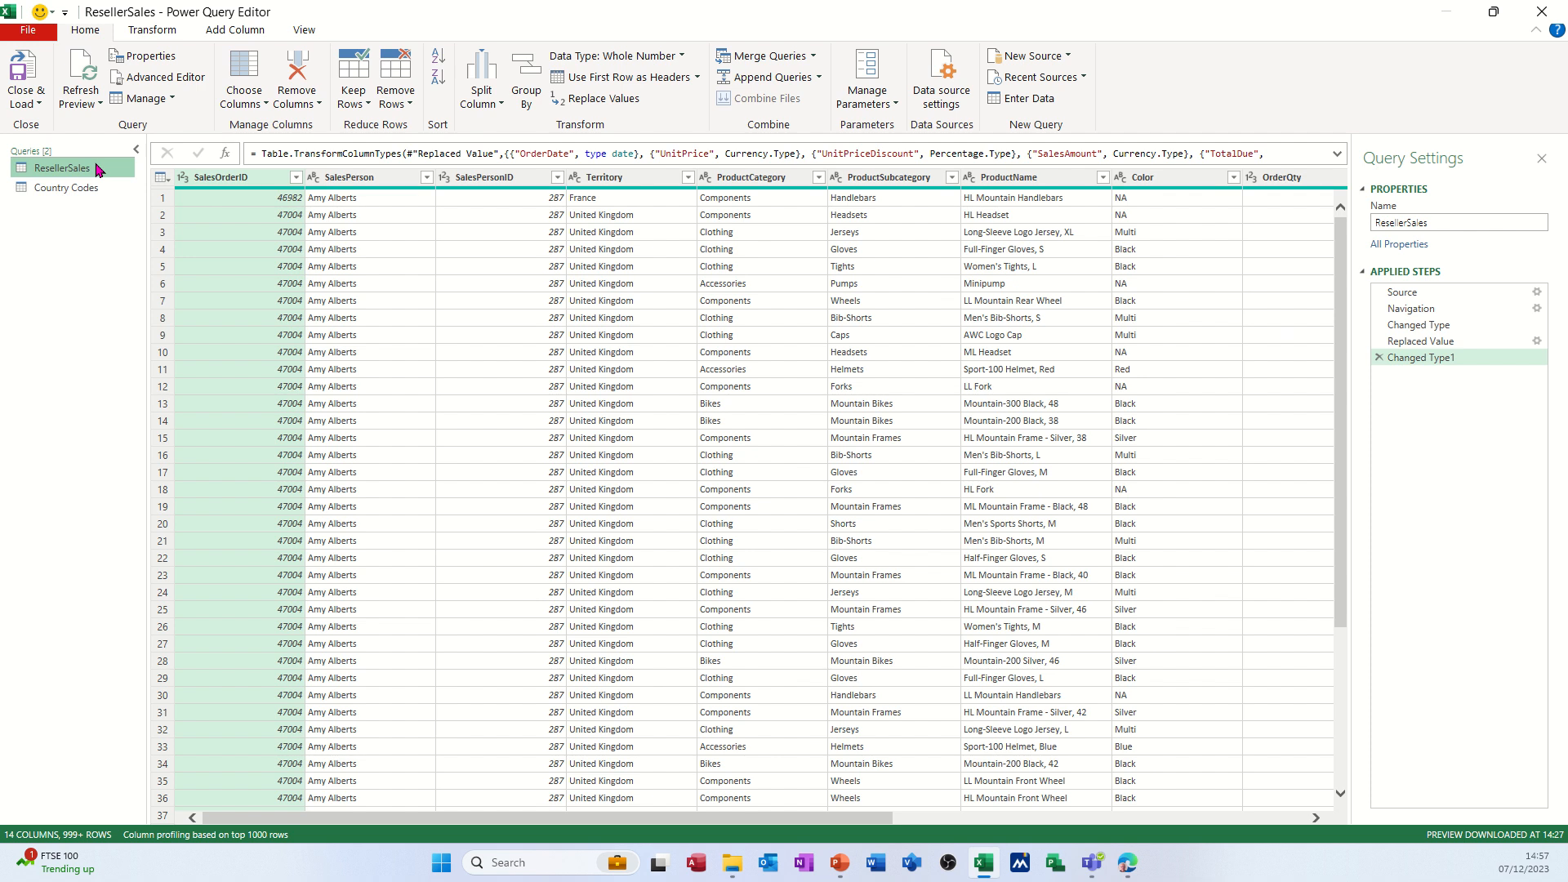
Merge the ResellerSales query with Country Codes, matching Territory to Country with a Left Outer join.
left_click(758, 57)
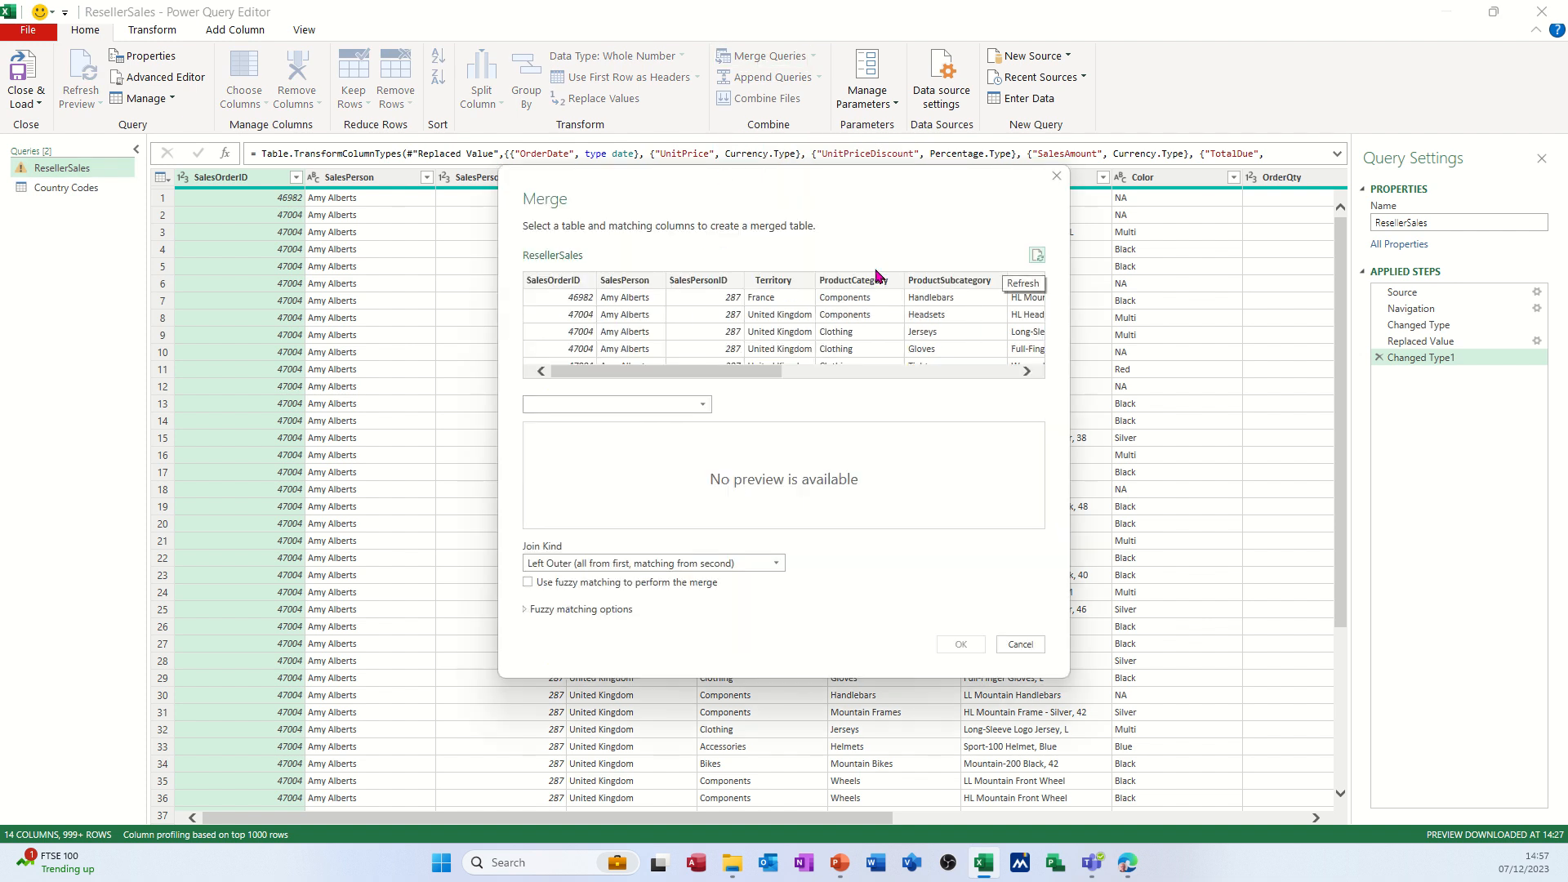
left_click(704, 406)
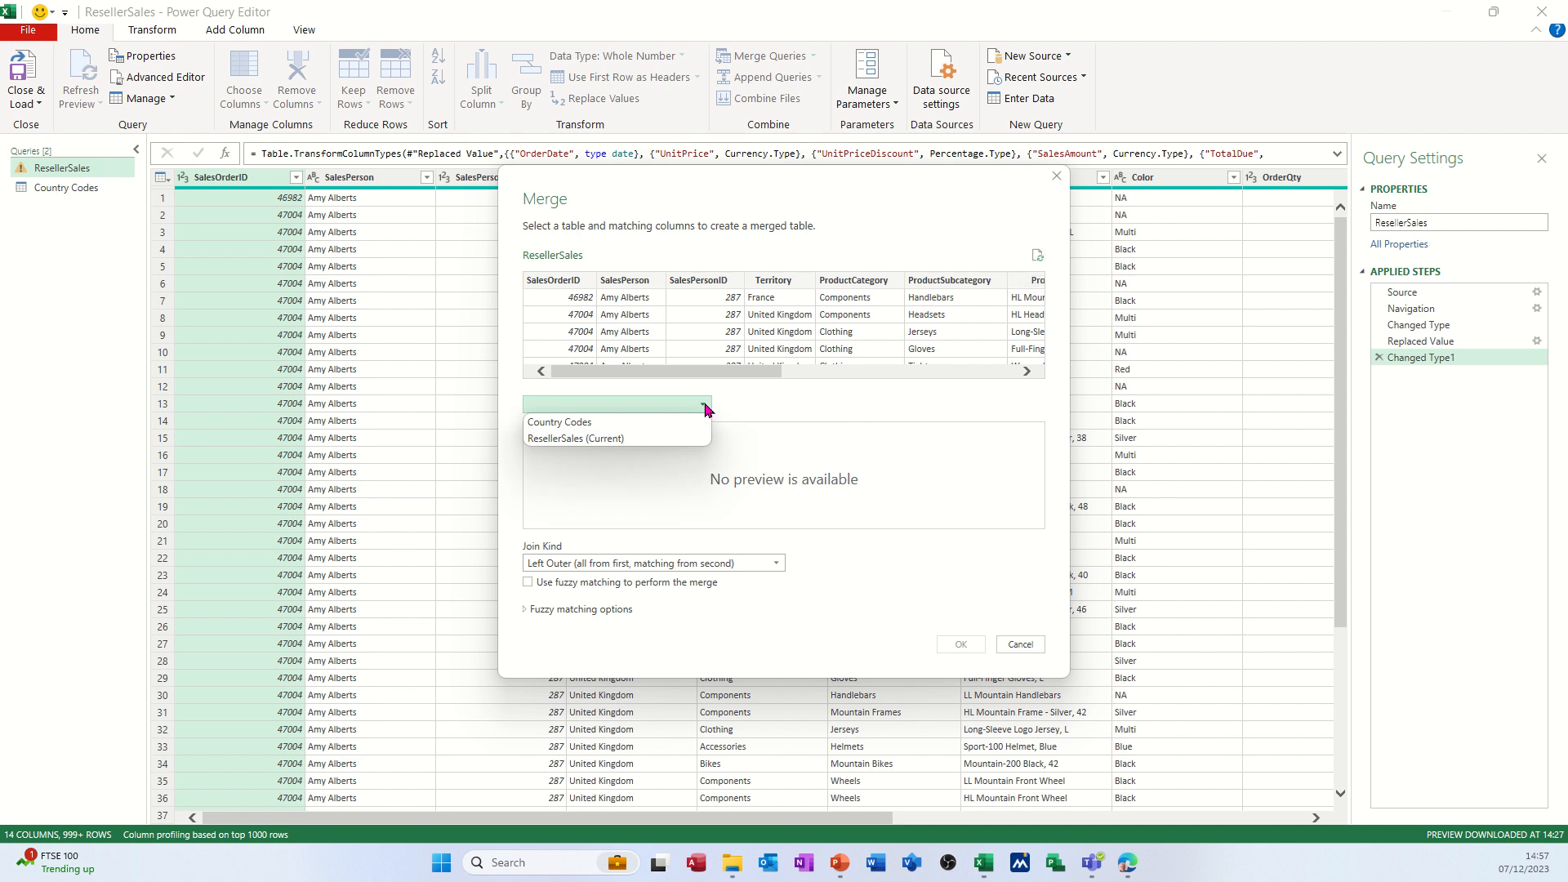
left_click(615, 420)
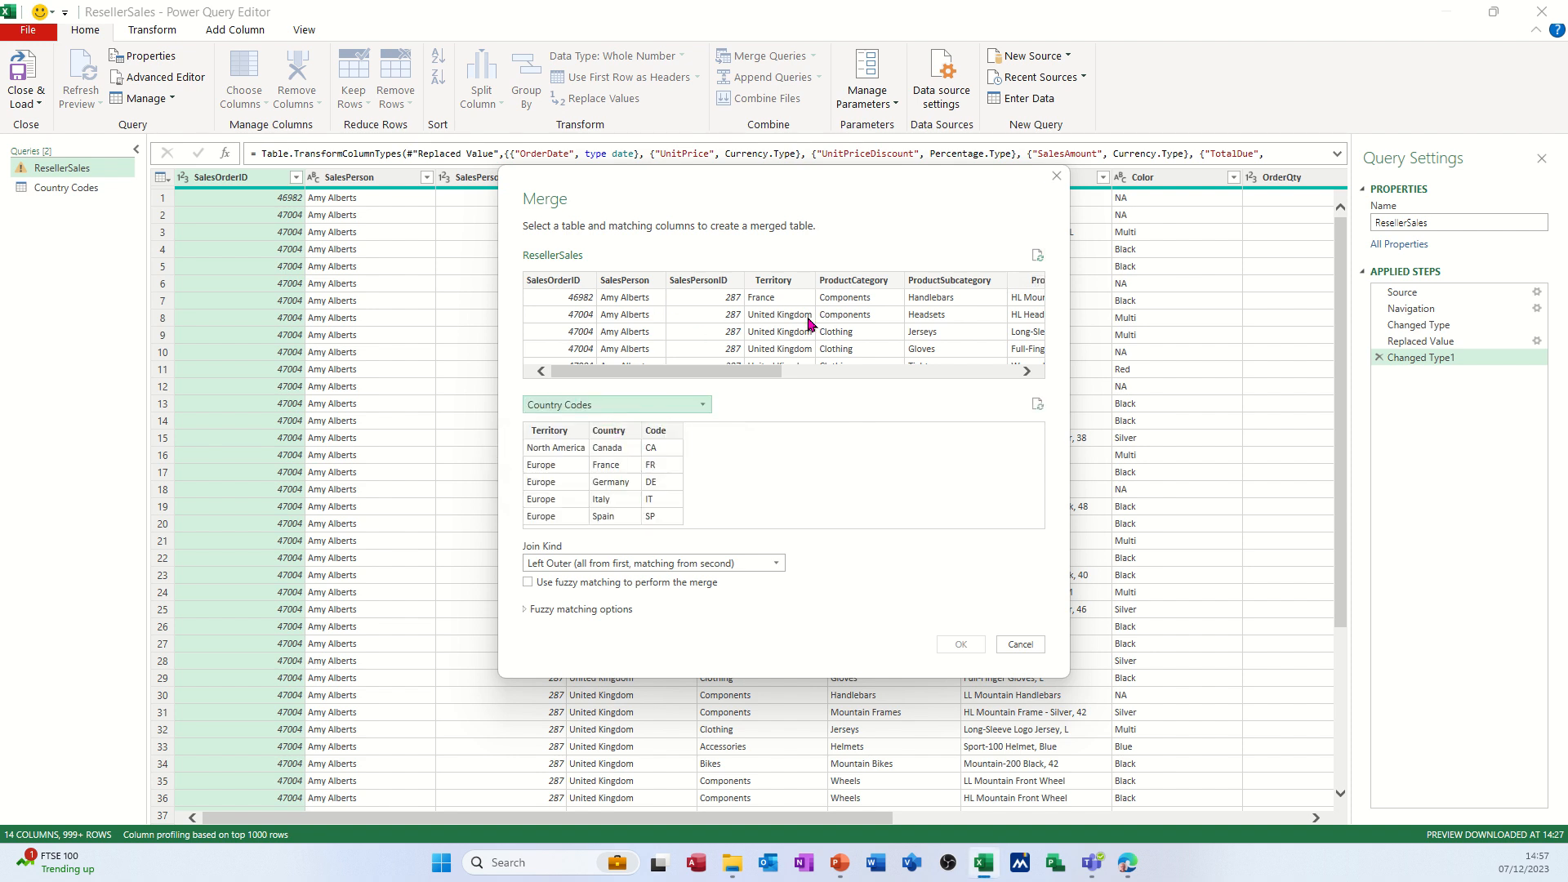
left_click(774, 281)
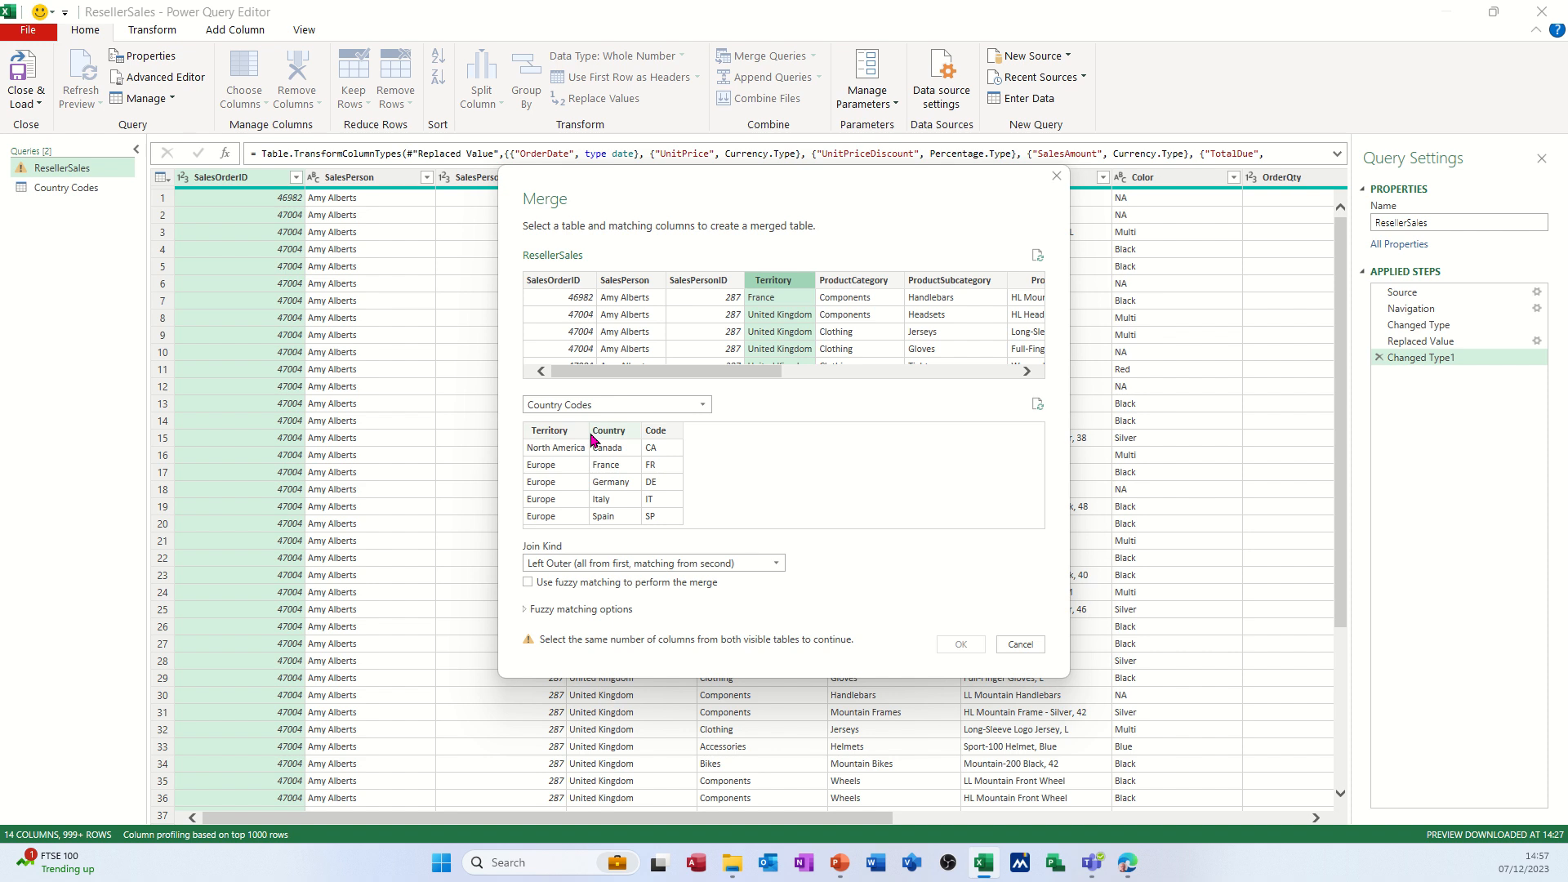
left_click(667, 435)
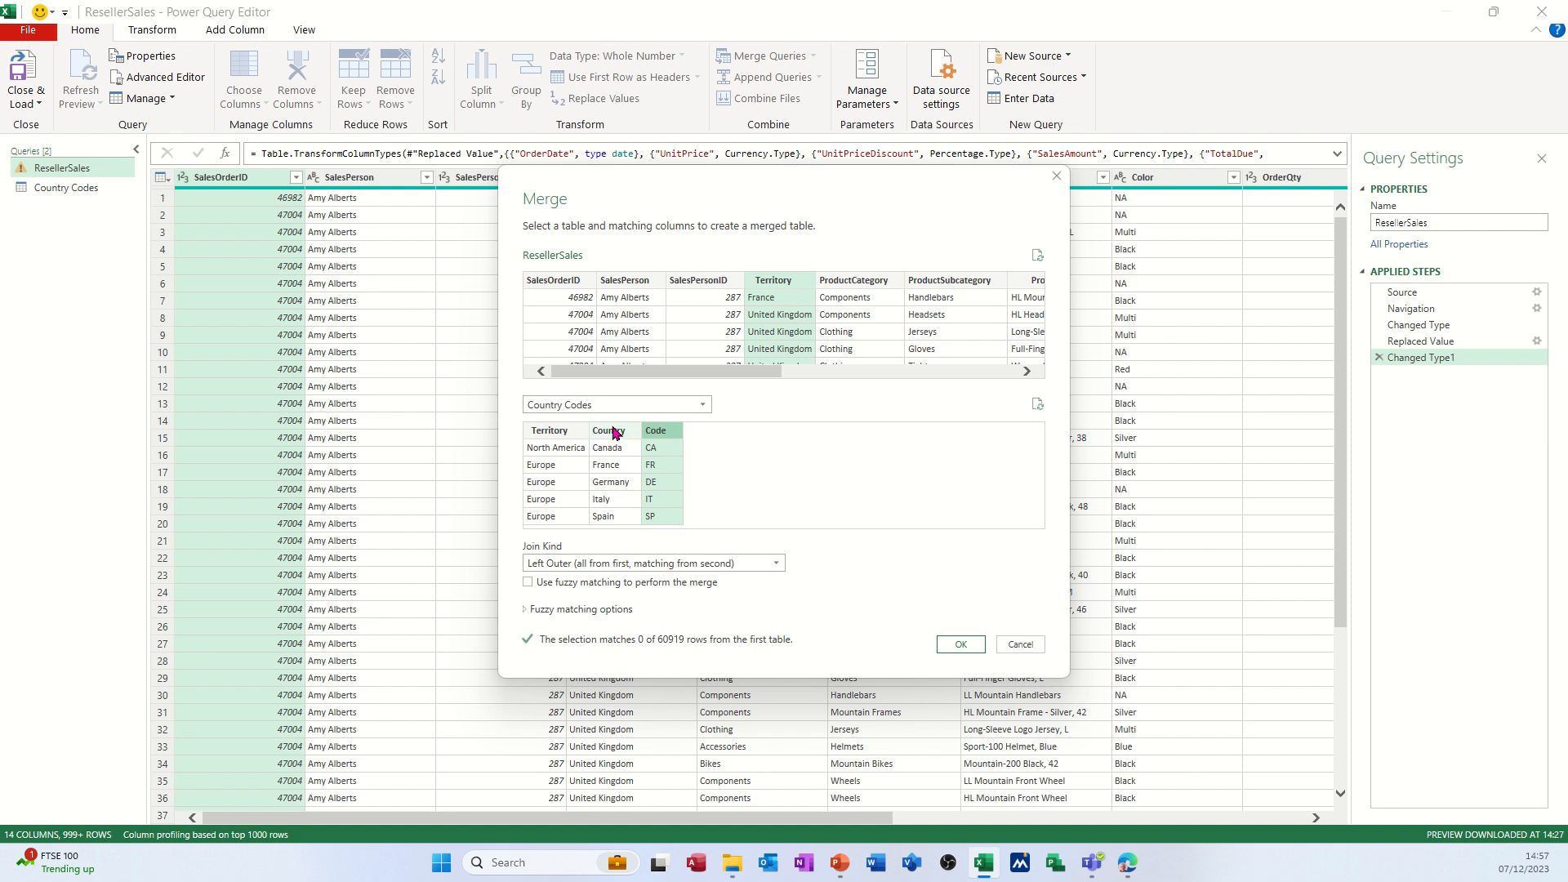
left_click(614, 433)
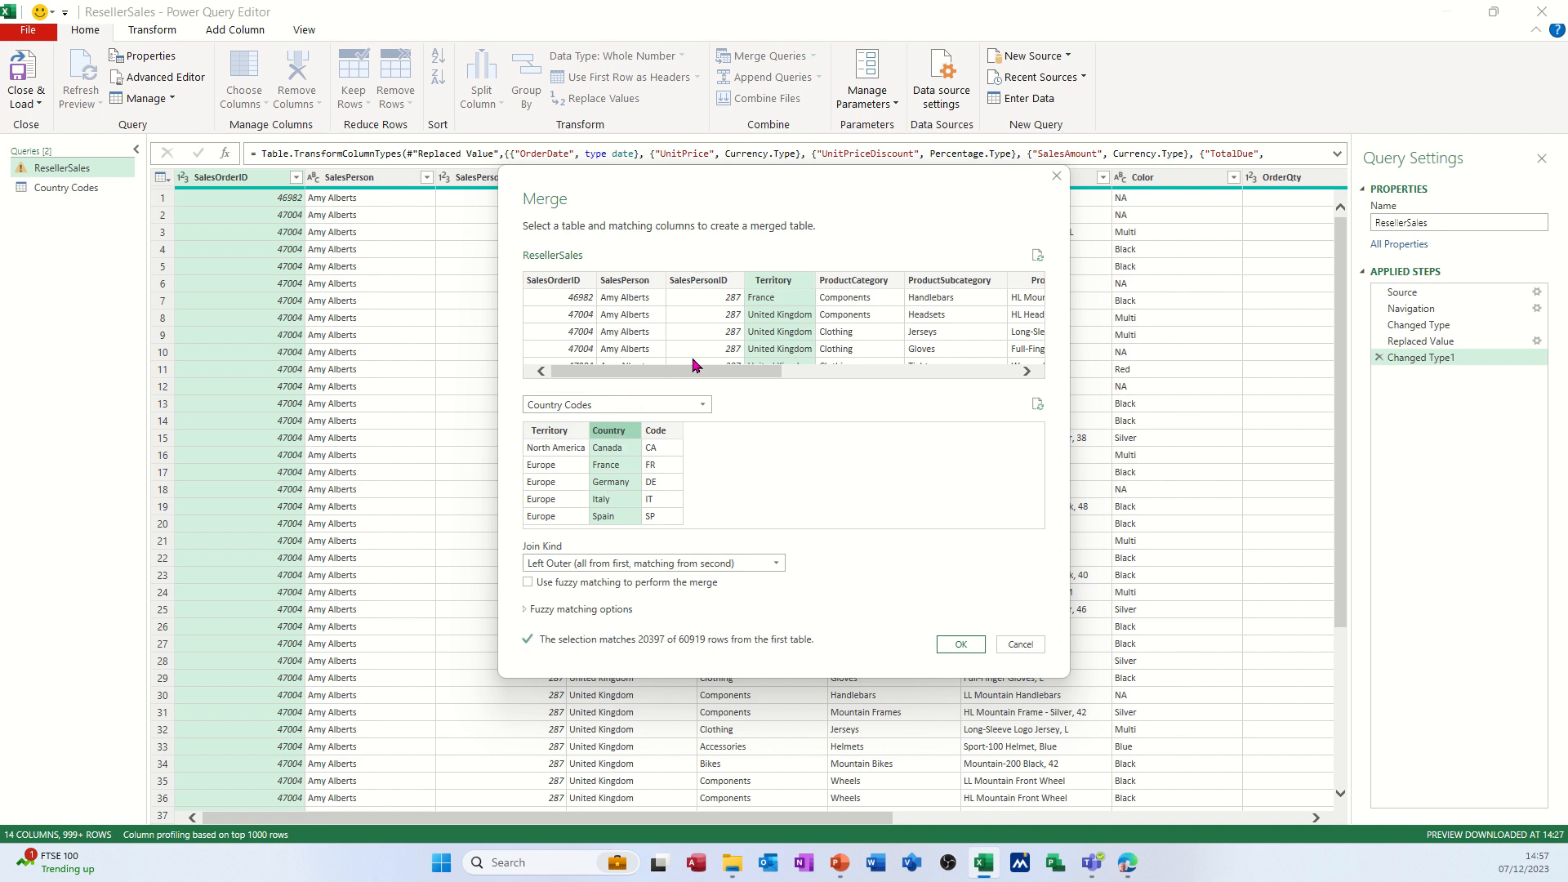
left_click(596, 565)
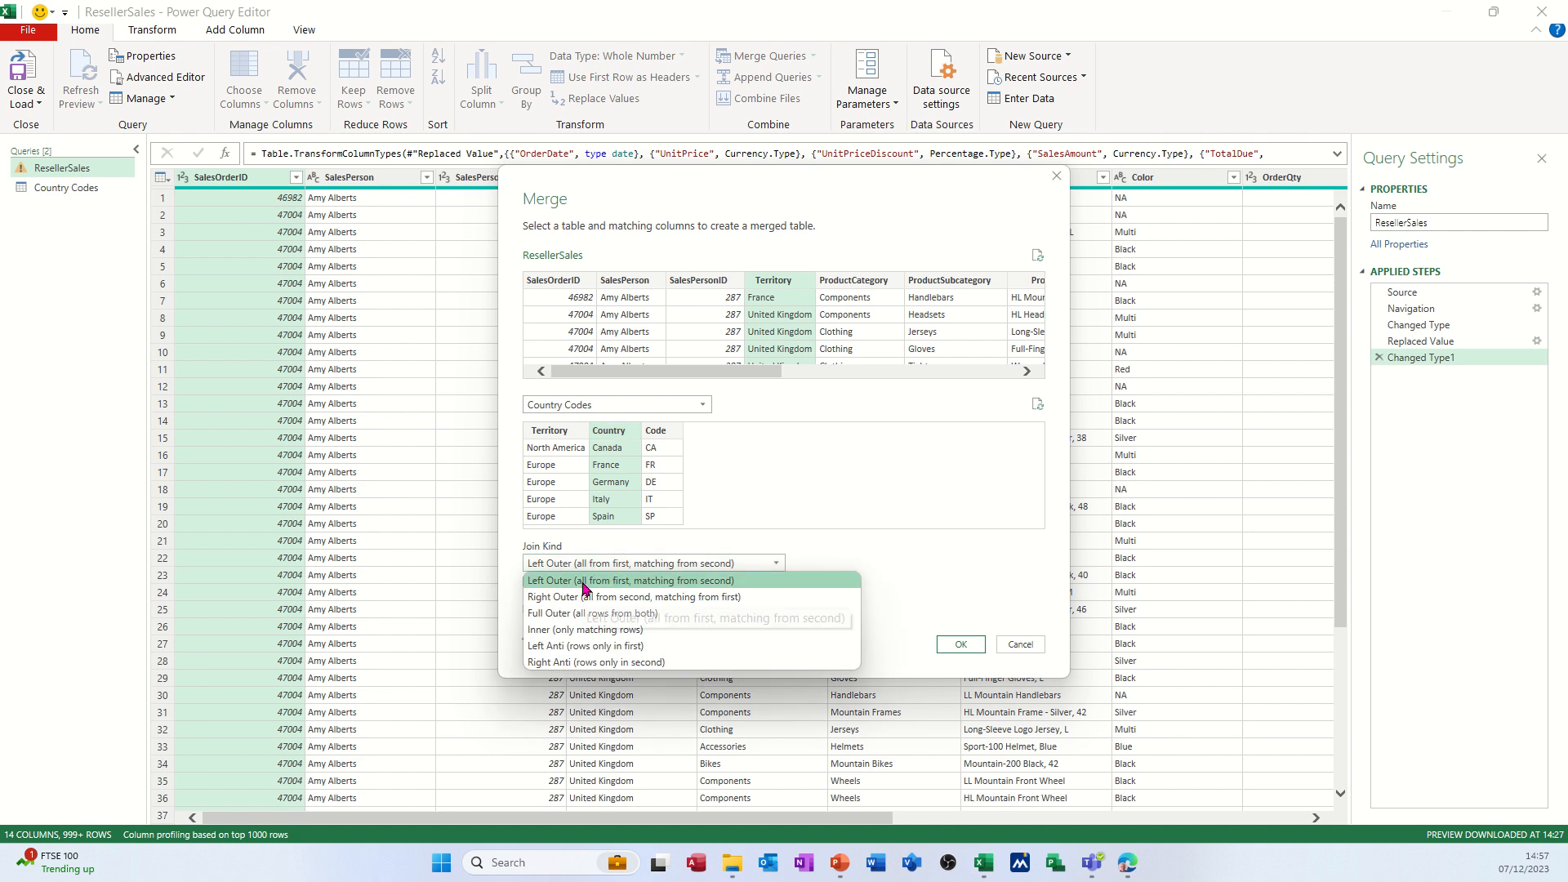
left_click(630, 583)
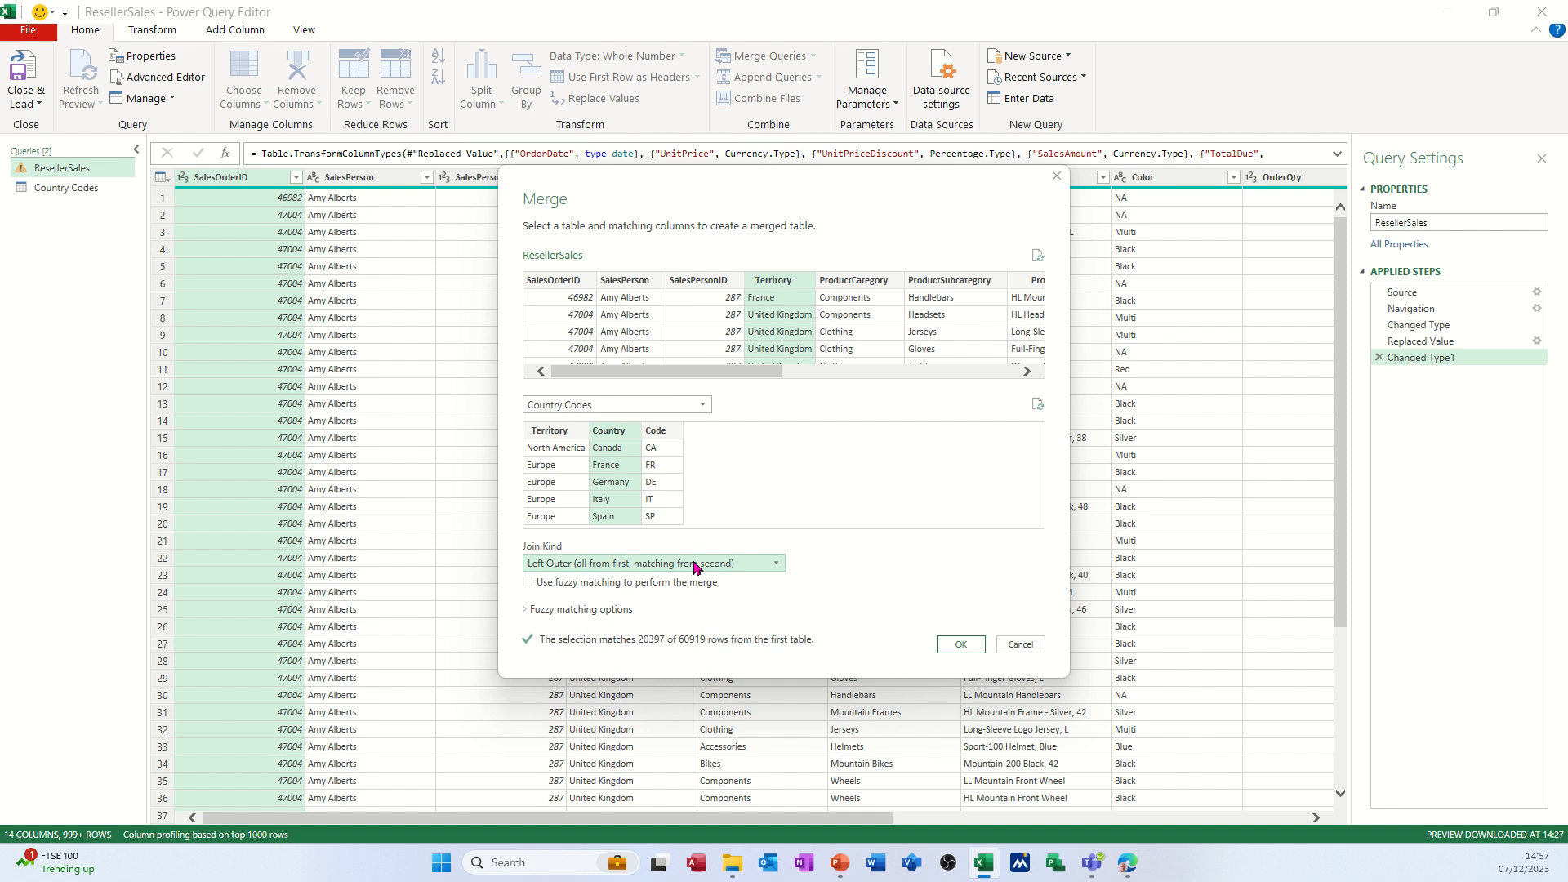
left_click(957, 647)
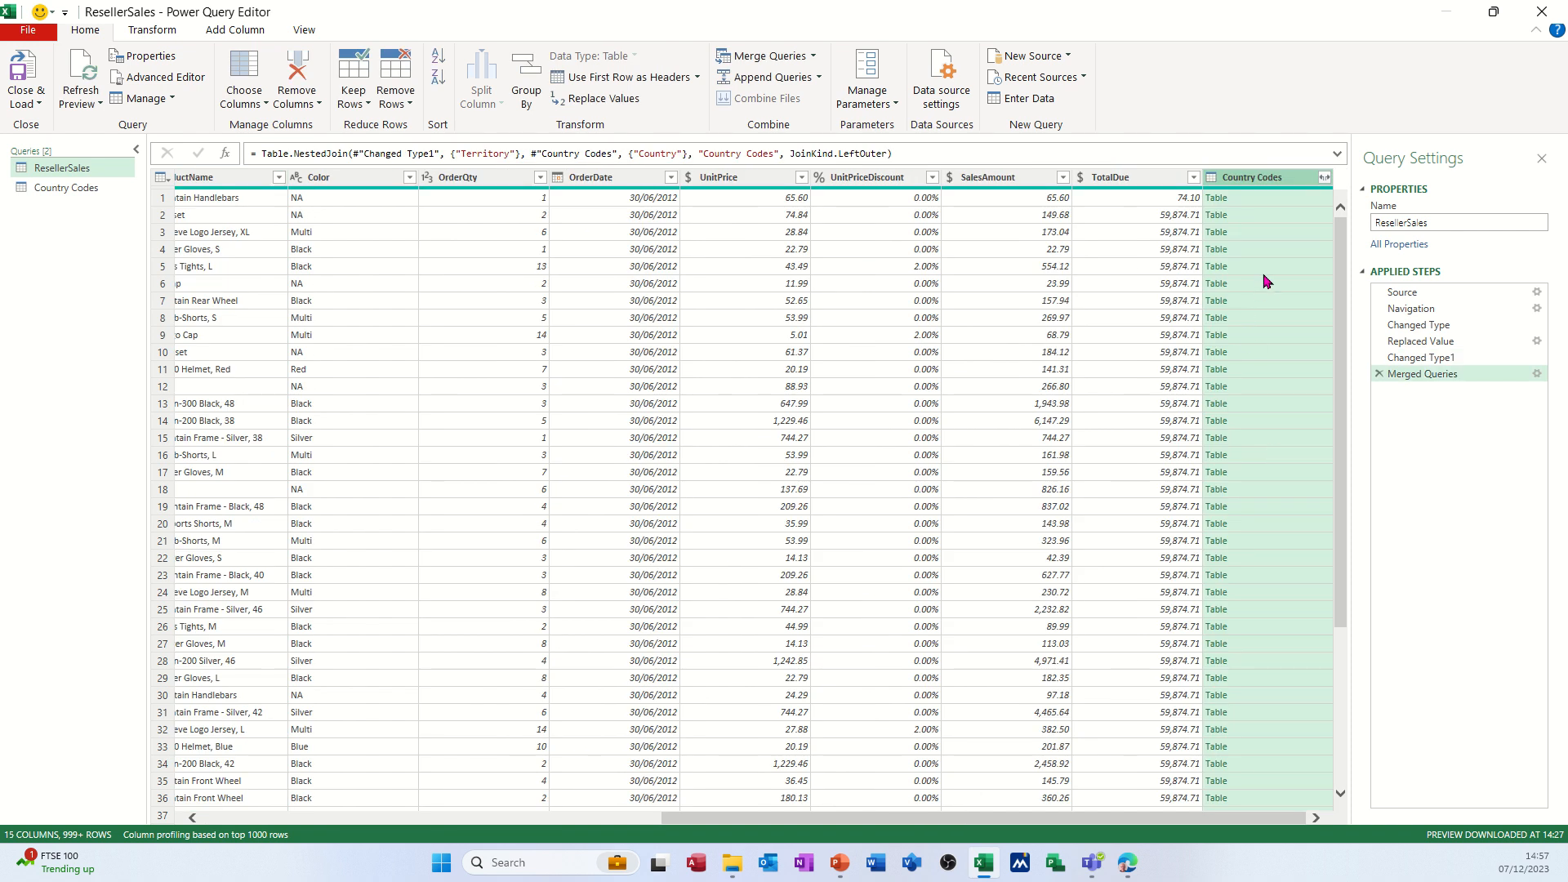
Expand the merged Country Codes column to include only the Code field, keeping the original column name as prefix.
left_click(1324, 177)
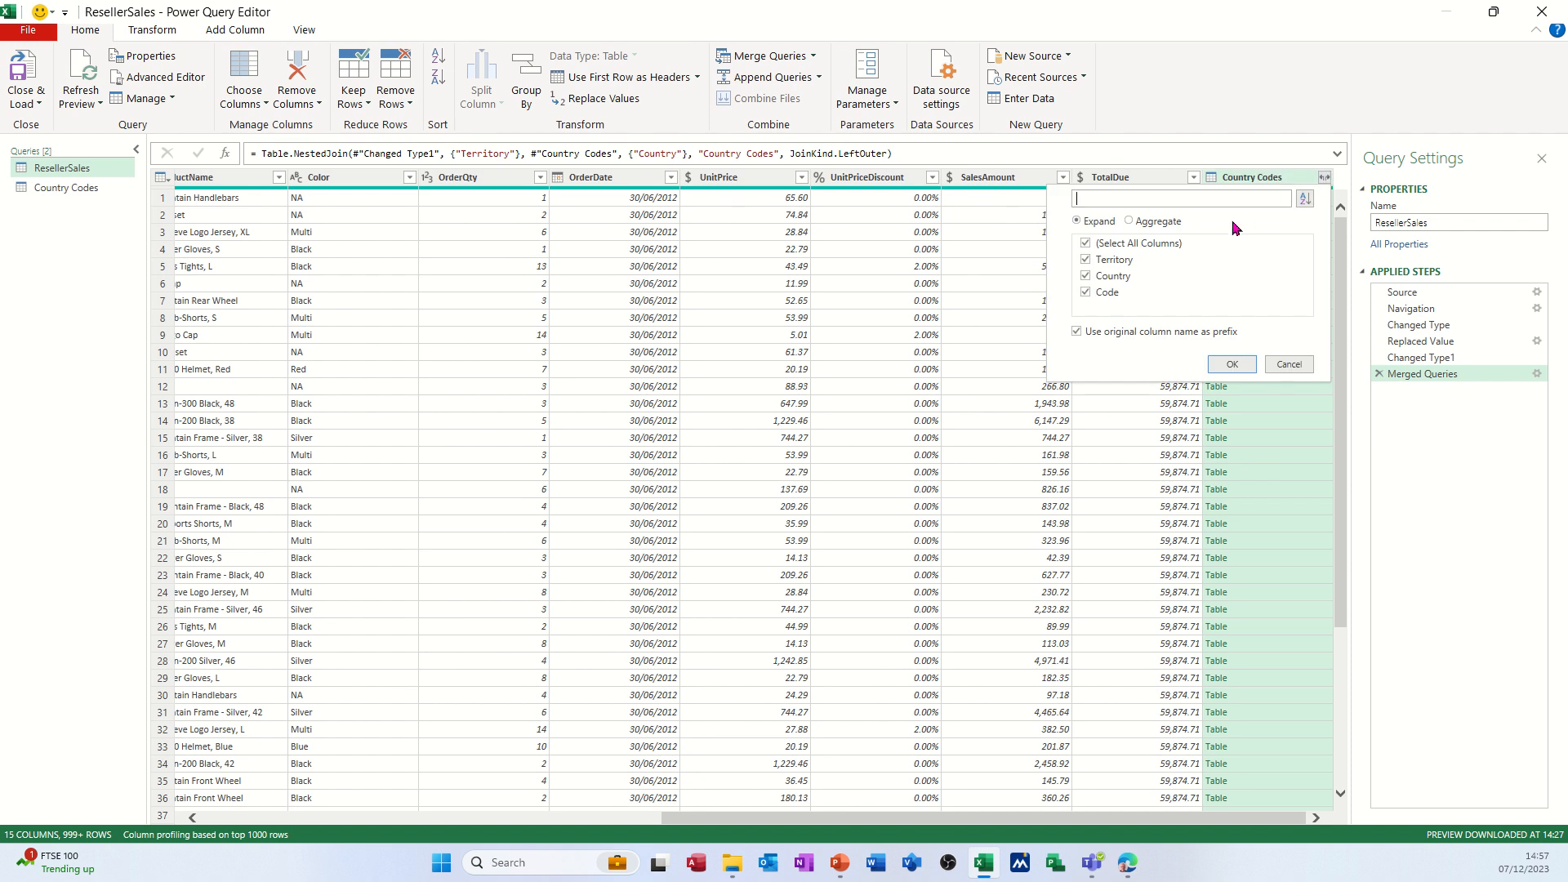
left_click(1089, 243)
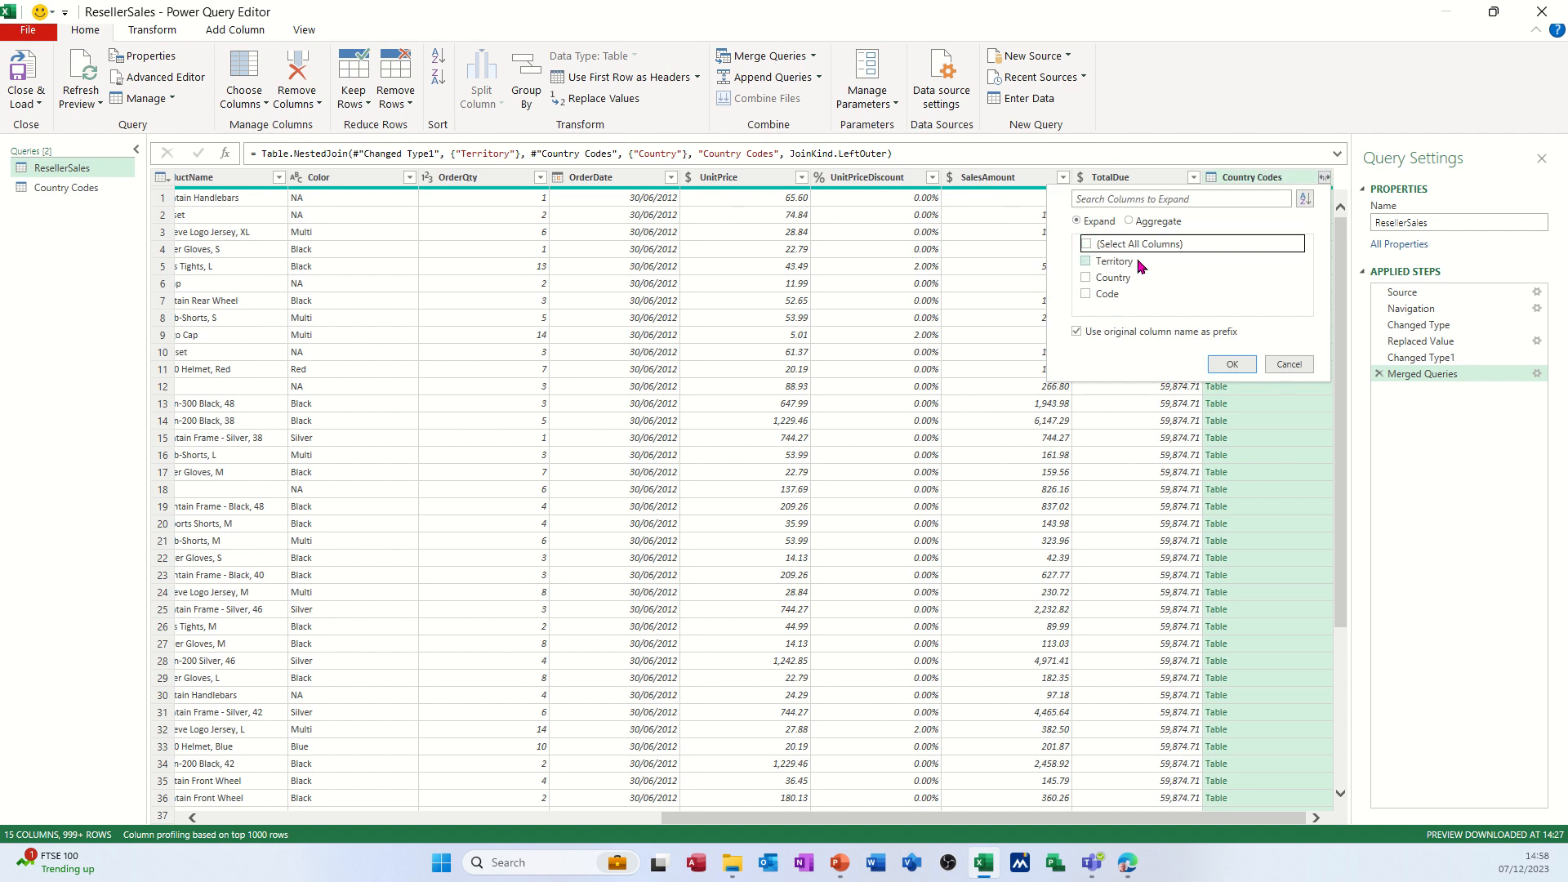
left_click(1087, 294)
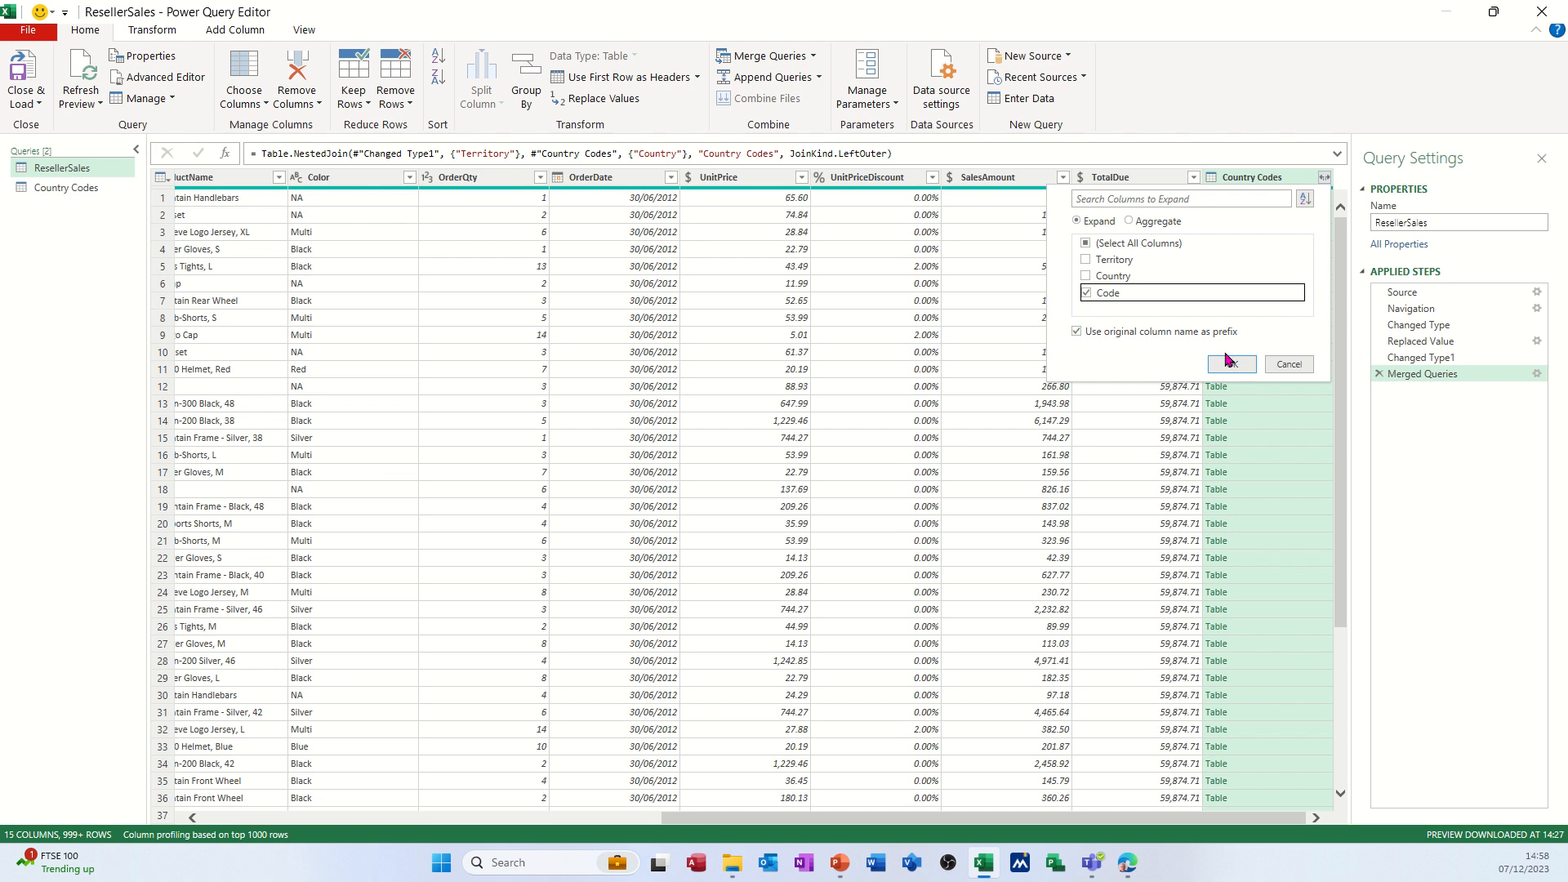
left_click(1231, 364)
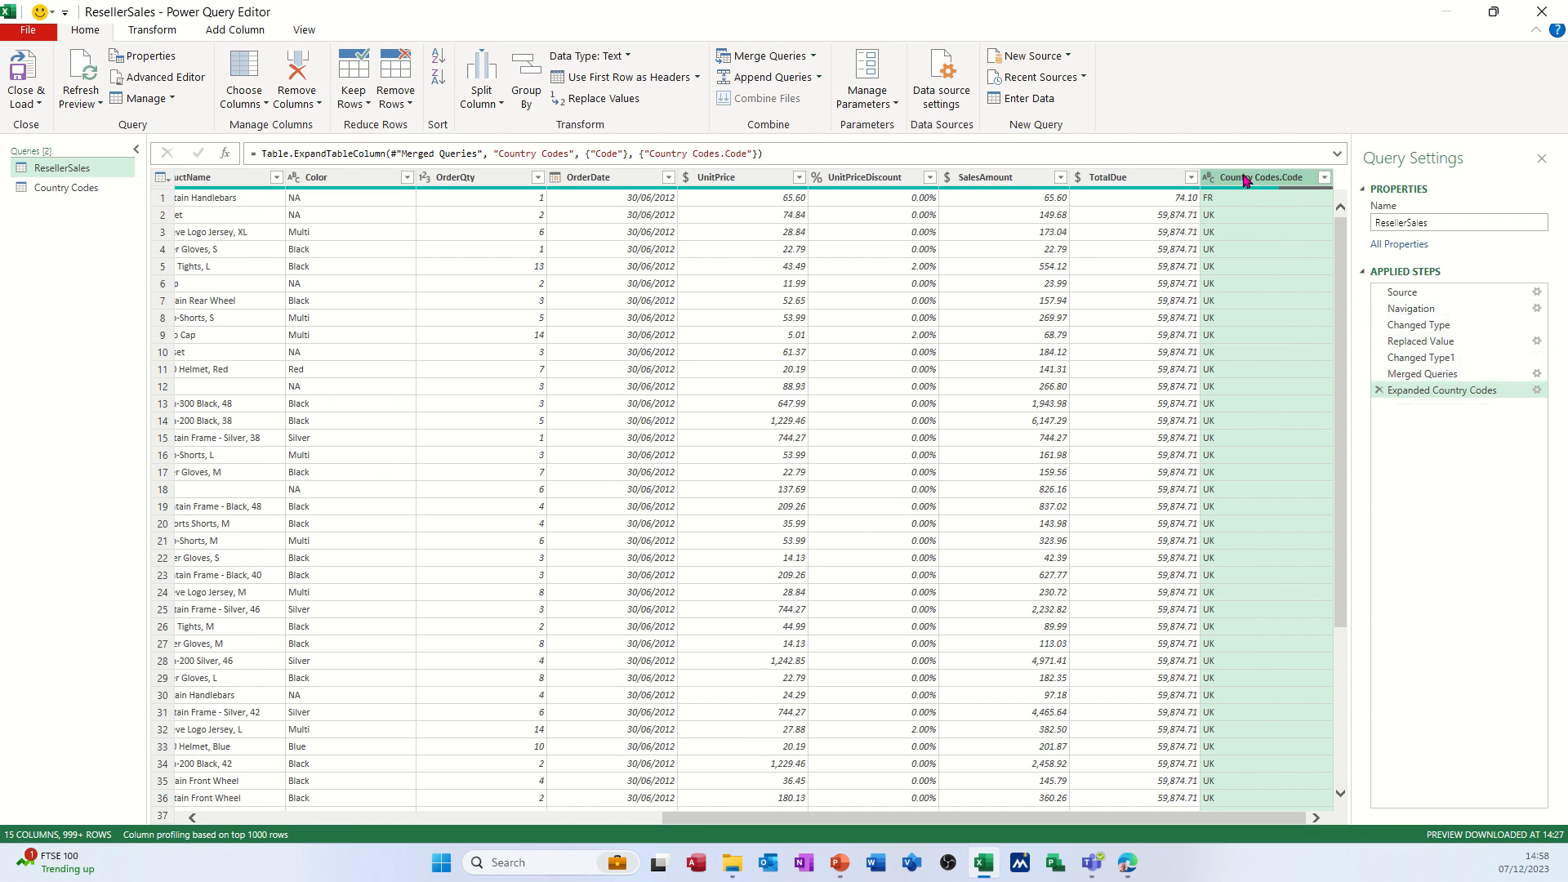
Move the Country Codes.Code column so it sits directly after the Territory column.
left_click_drag(1247, 180, 343, 195)
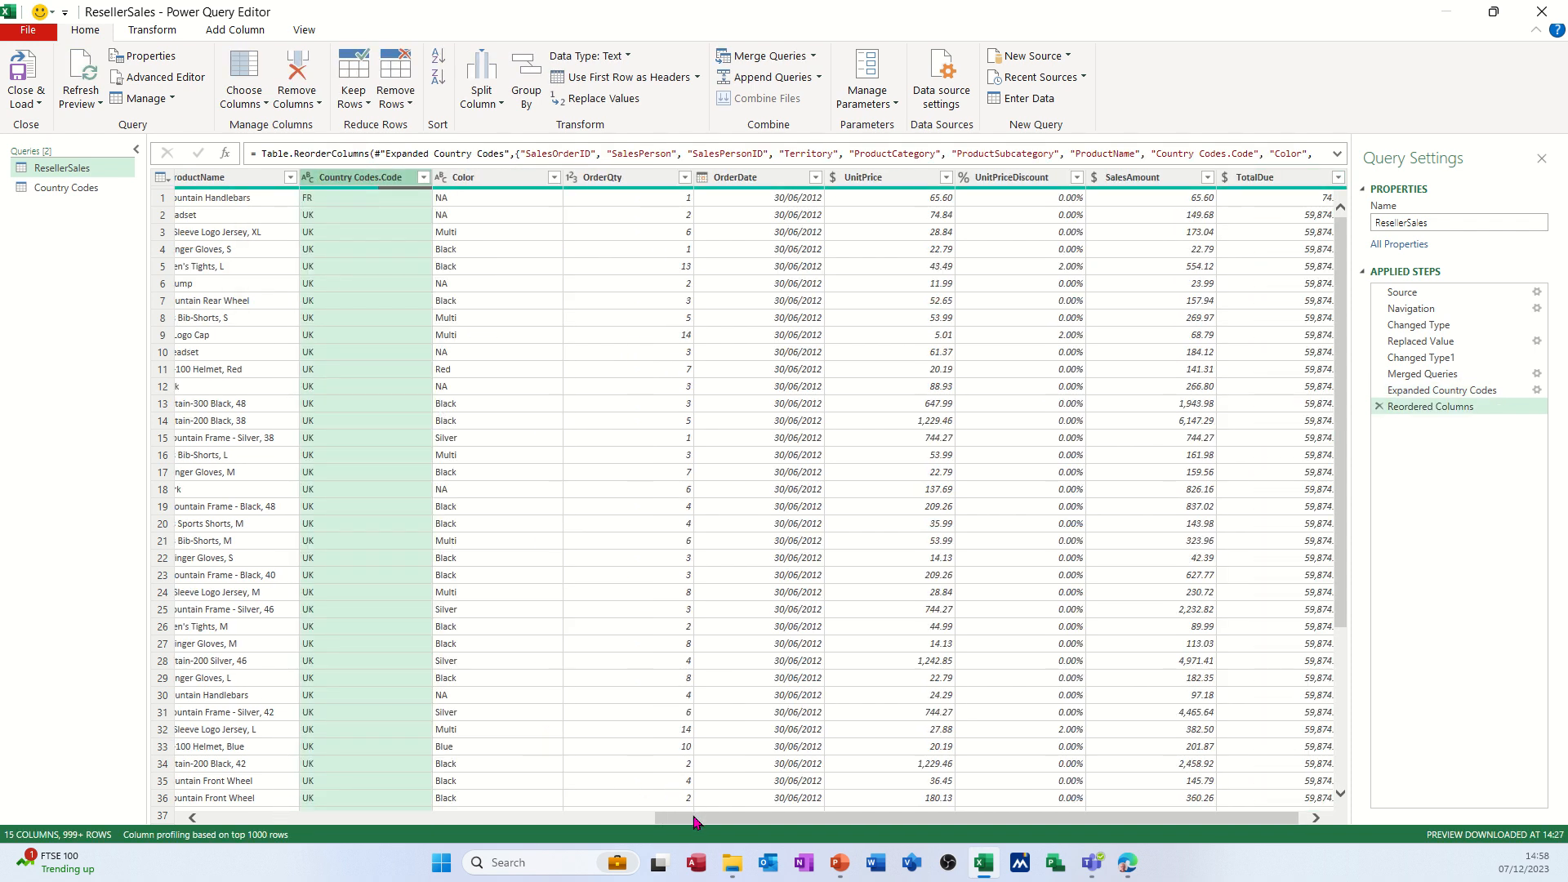
left_click_drag(694, 820, 333, 811)
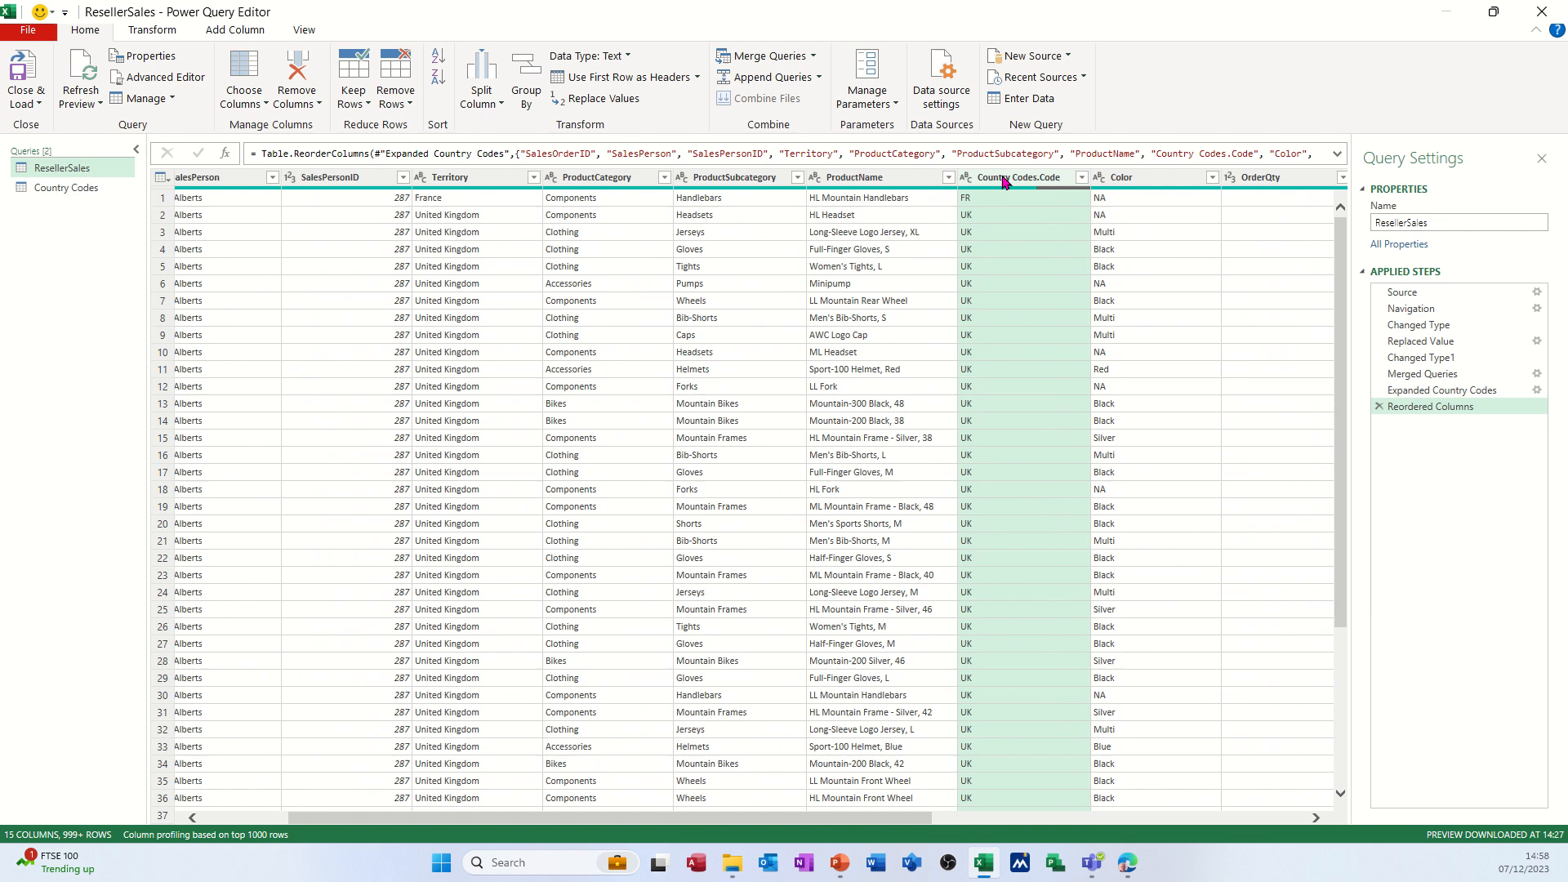
left_click_drag(1005, 181, 578, 217)
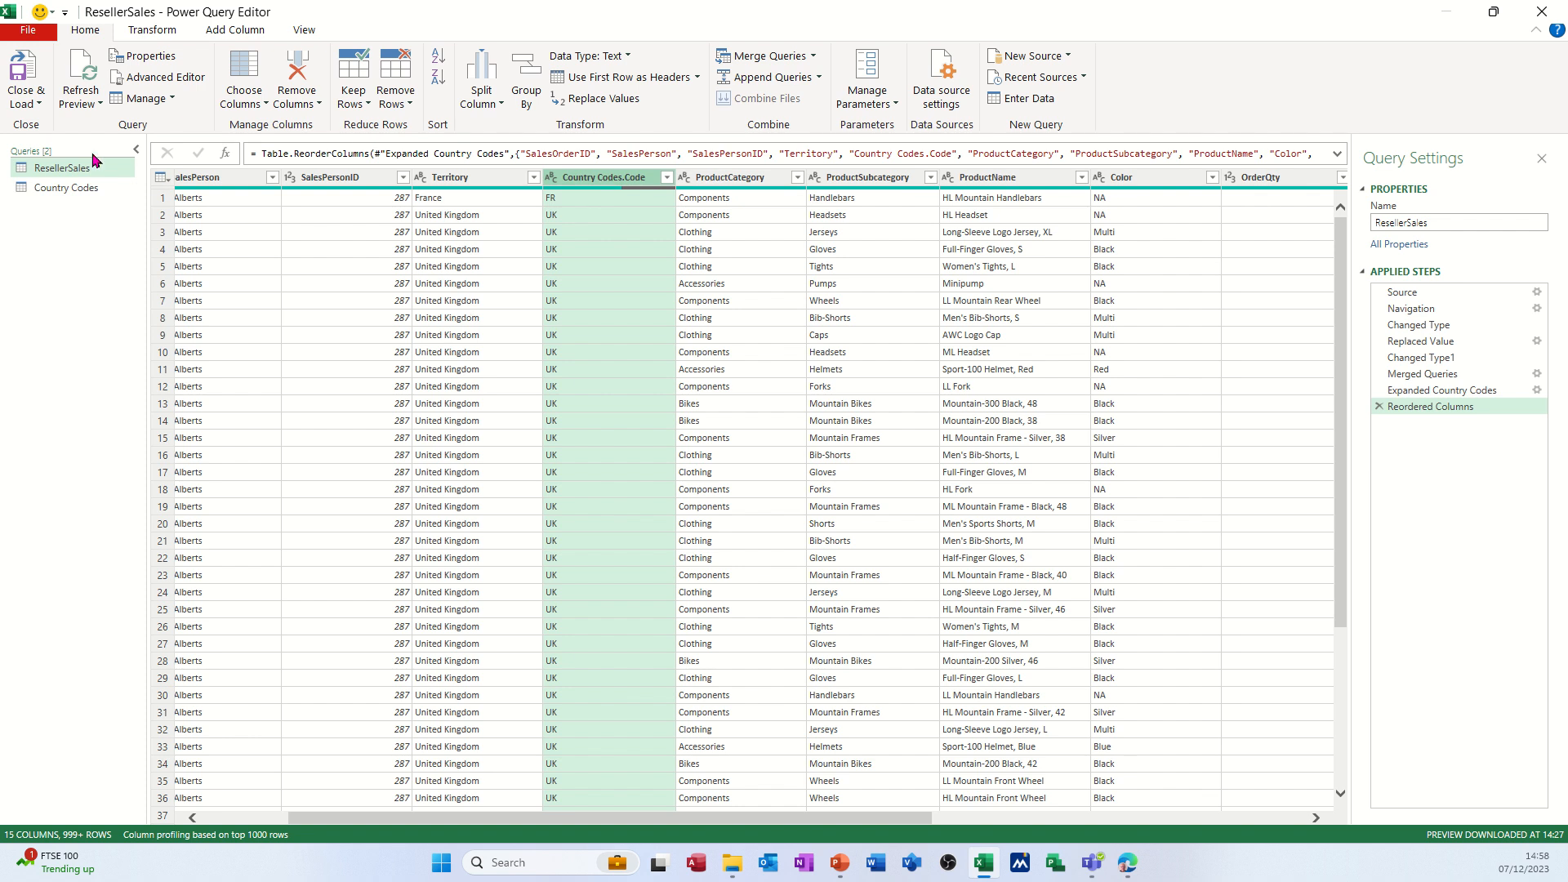
Close Power Query, load both queries into the Excel workbook and show the ResellerSales sheet.
left_click(27, 82)
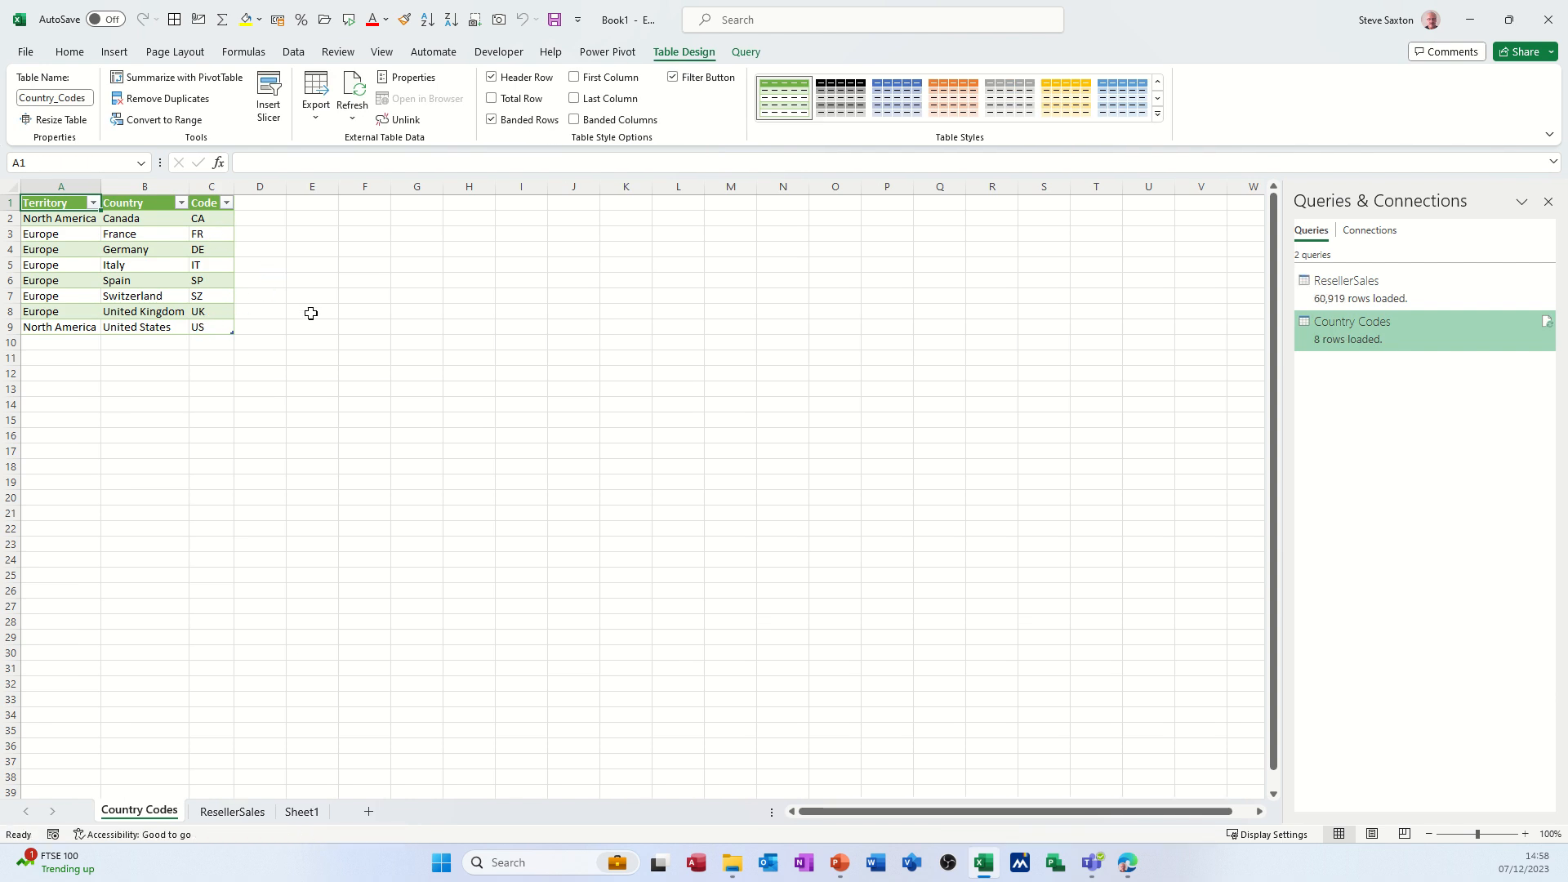
left_click(232, 812)
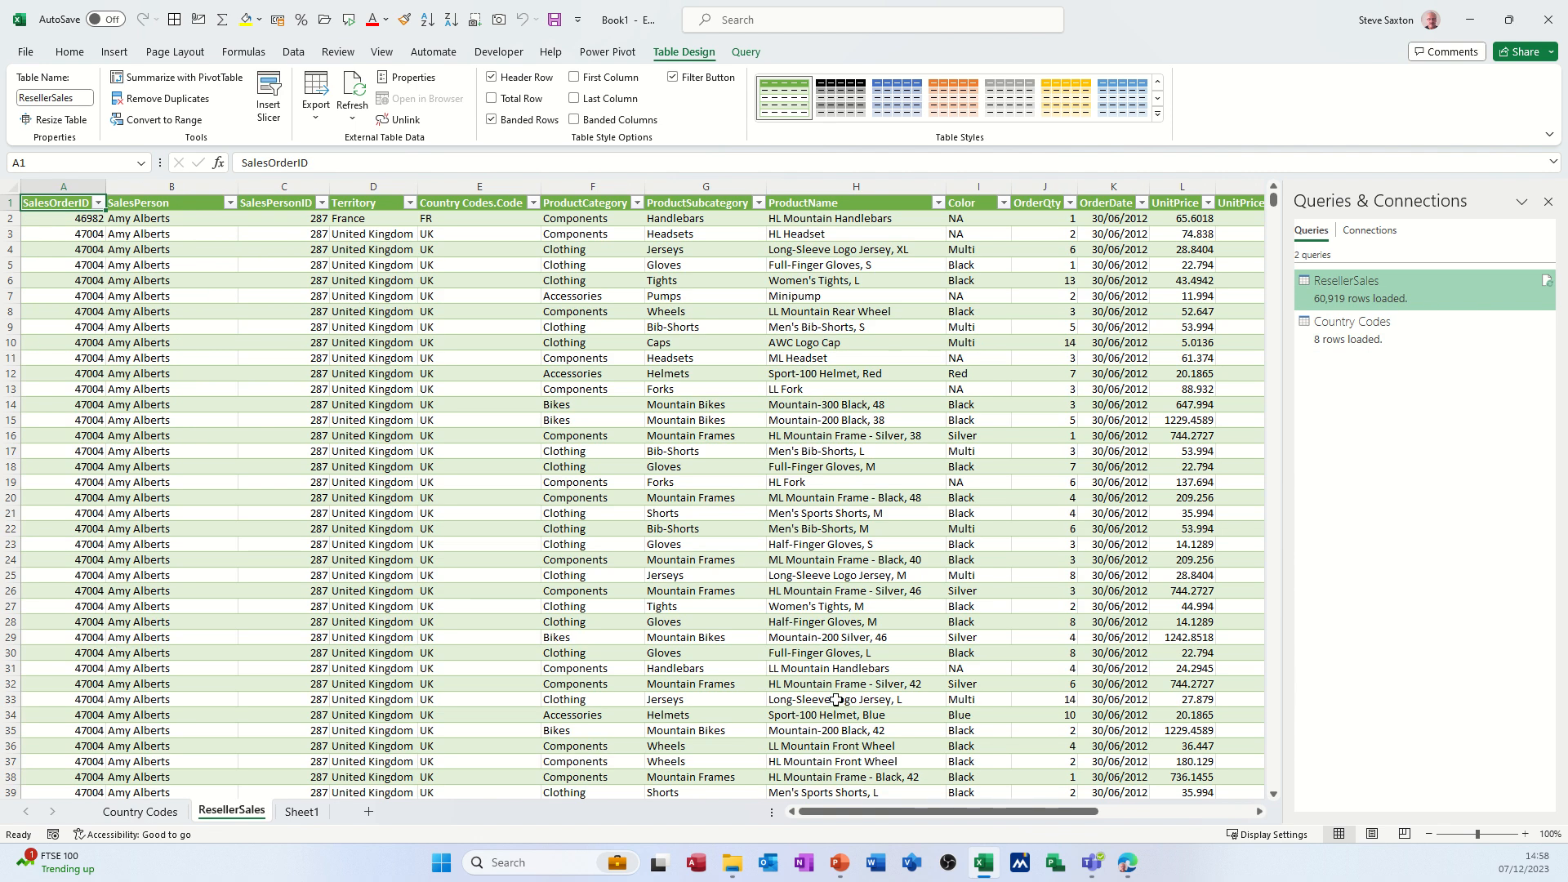